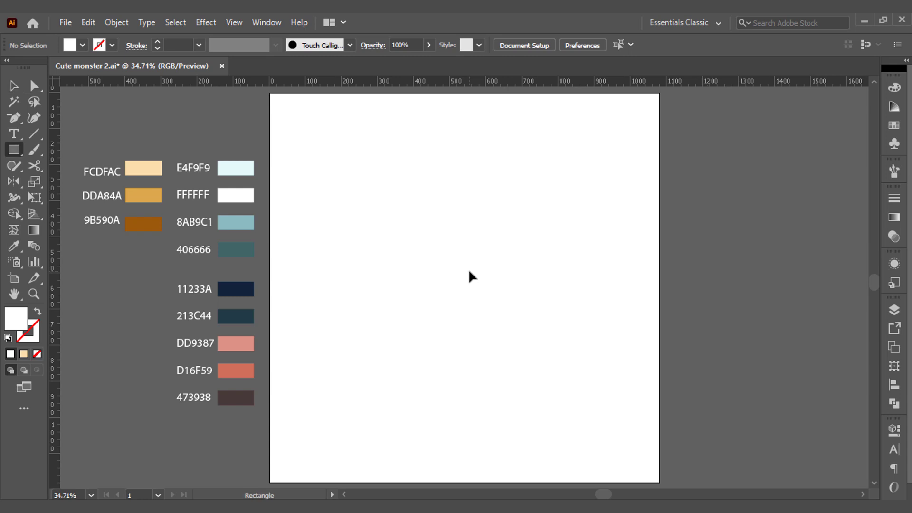
- Draw a square near the page centre and distort it into a bottom-wide trapezoid
drag(353, 198, 568, 414)
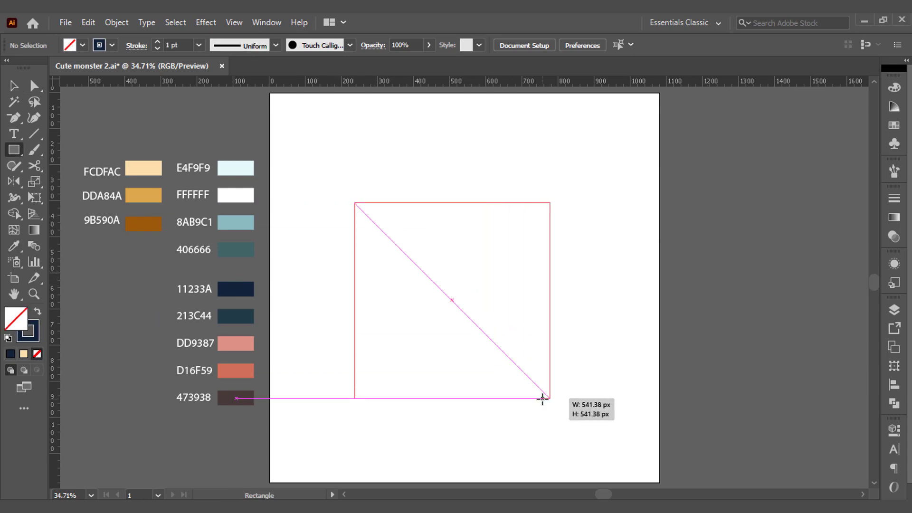
key(a)
key(e)
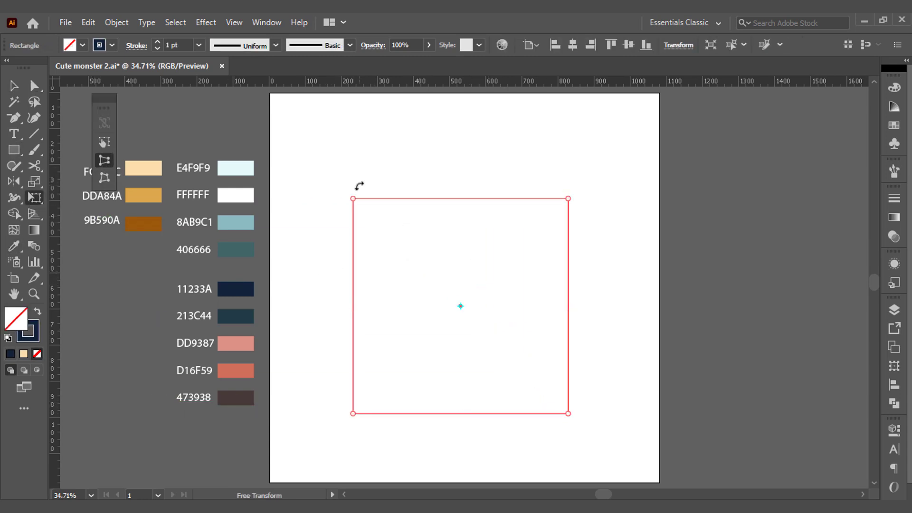
drag(353, 199, 401, 198)
drag(353, 413, 338, 414)
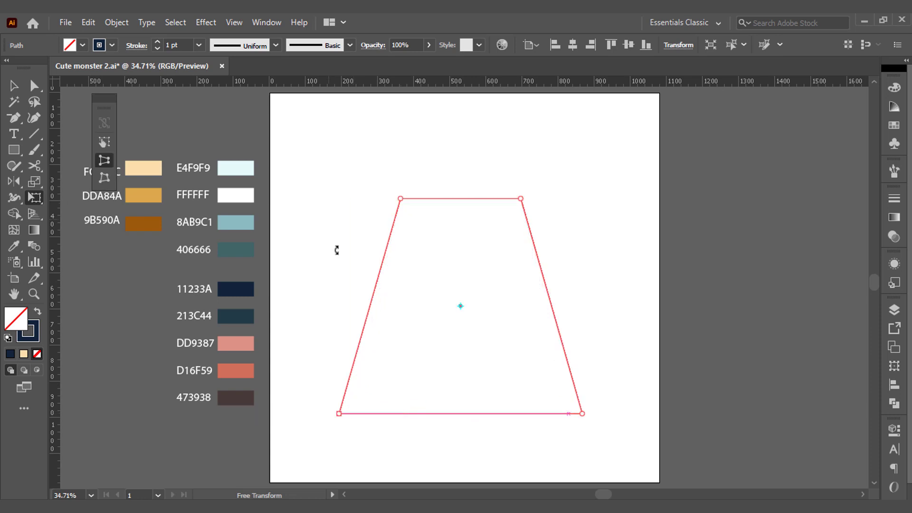
- Round the trapezoid's corners into a dome-shaped head
key(a)
drag(413, 209, 430, 225)
drag(311, 367, 554, 468)
mouse_move(555, 395)
mouse_down()
mouse_move(493, 356)
mouse_move(546, 268)
mouse_up()
key(v)
- Give the head a 10 pt stroke and raise its bottom edge slightly
click(158, 42)
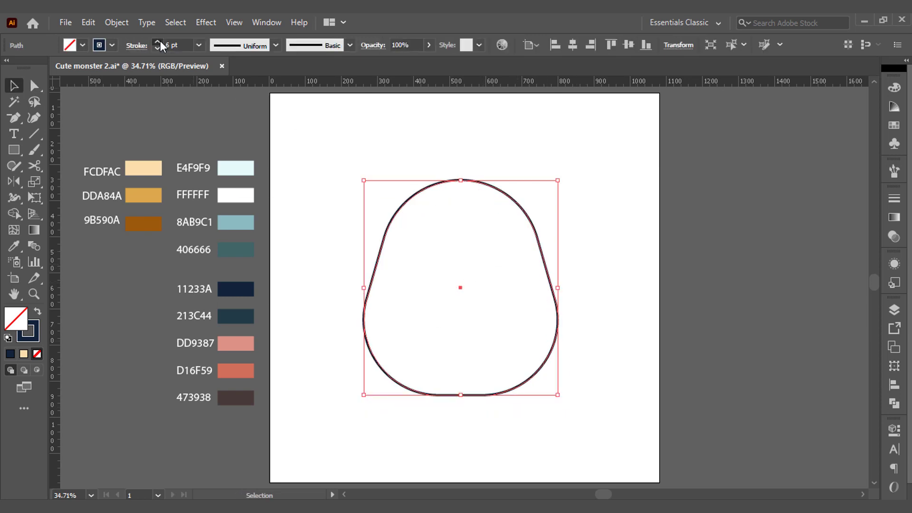
click(315, 173)
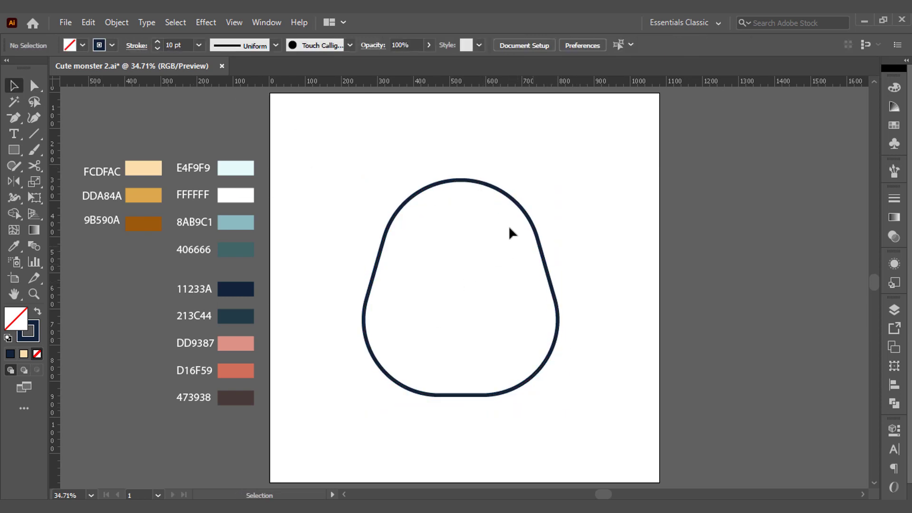
click(464, 394)
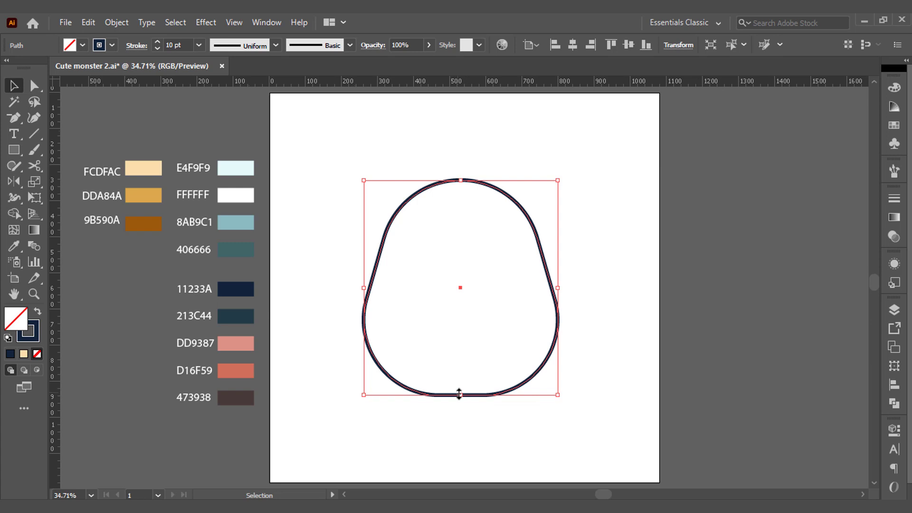
drag(459, 394, 459, 382)
click(589, 319)
- Draw a pointed horn on the head's upper left and round its inner corners
key(p)
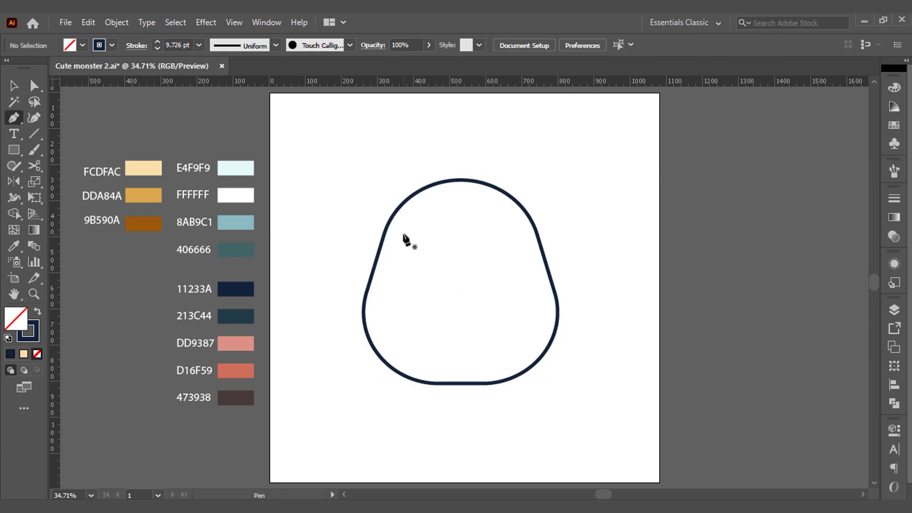
click(389, 233)
click(329, 192)
click(346, 129)
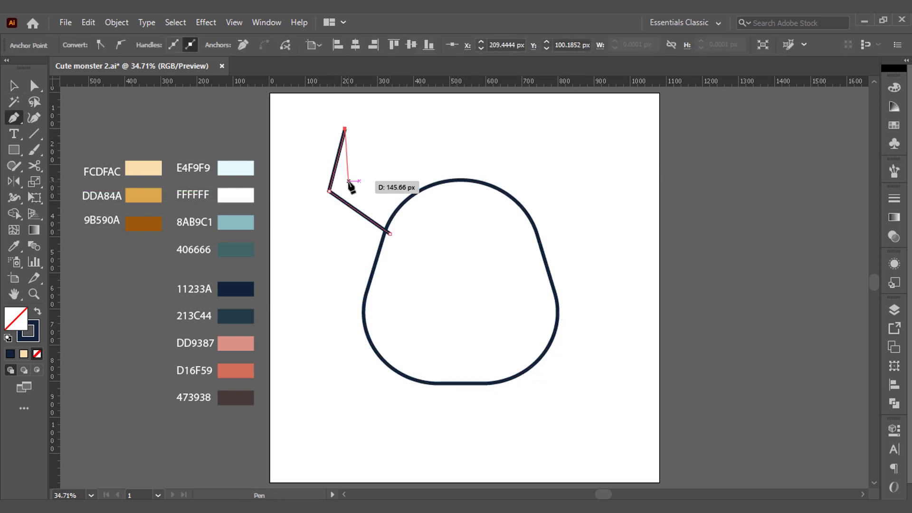
click(348, 181)
click(407, 209)
click(389, 234)
key(v)
click(392, 196)
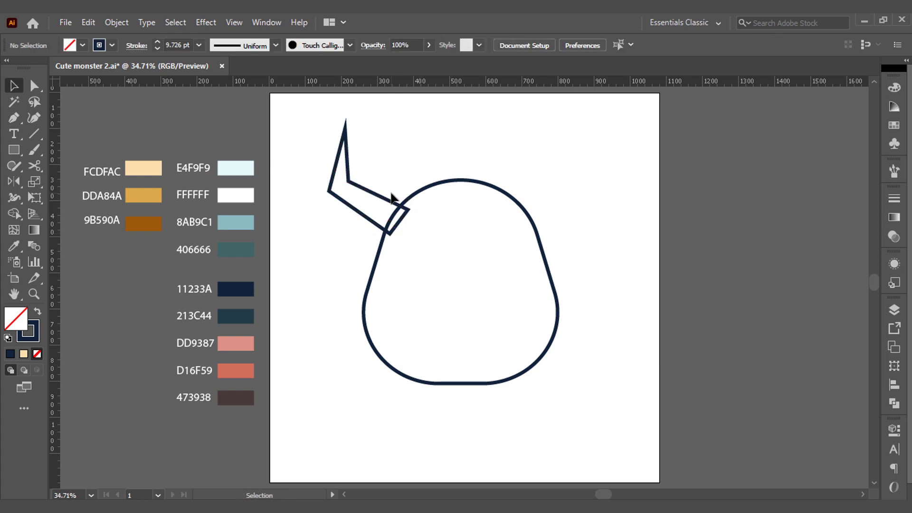
mouse_move(318, 195)
mouse_down()
mouse_move(309, 197)
mouse_move(387, 171)
mouse_up()
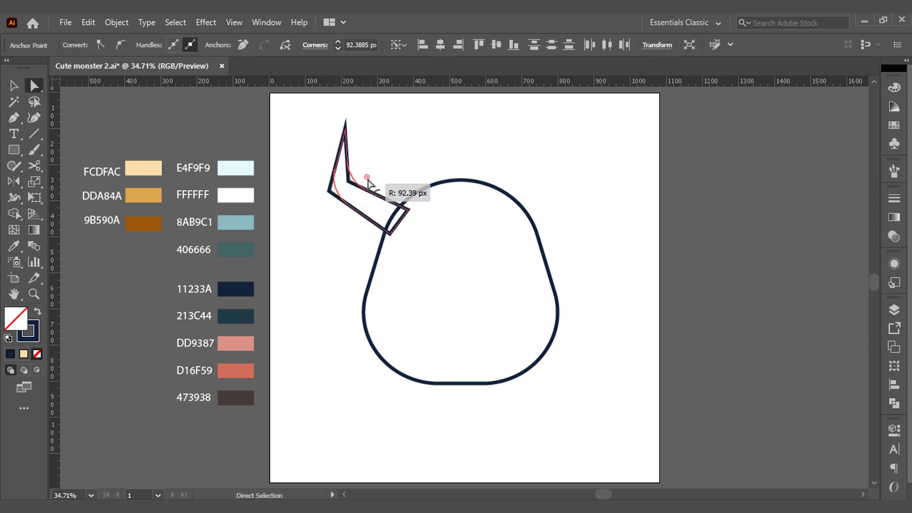
- Mirror a copy of the horn onto the right side across the head's centre
click(404, 154)
click(408, 214)
key(o)
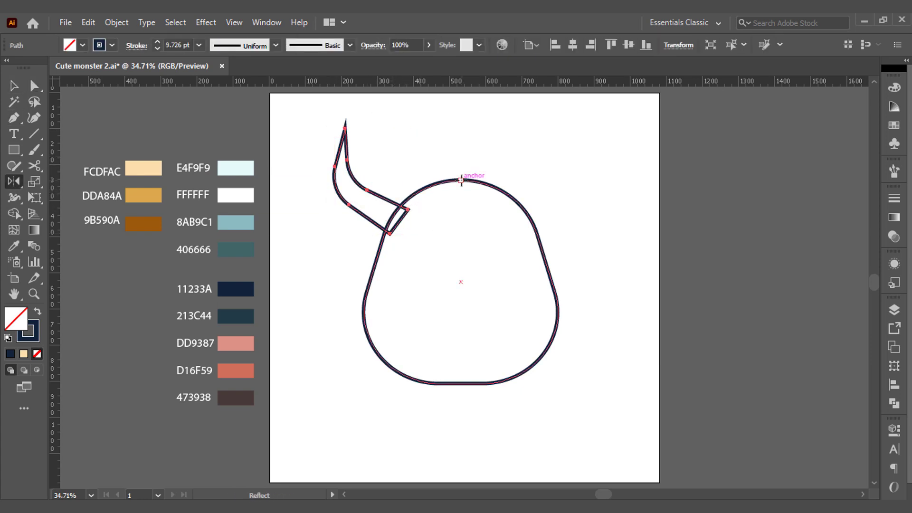
click(461, 181)
drag(456, 285, 388, 360)
key(v)
click(604, 258)
- Remove the horn-head overlaps with Shape Builder for one continuous outline
key(ctrl+a)
key(shift+m)
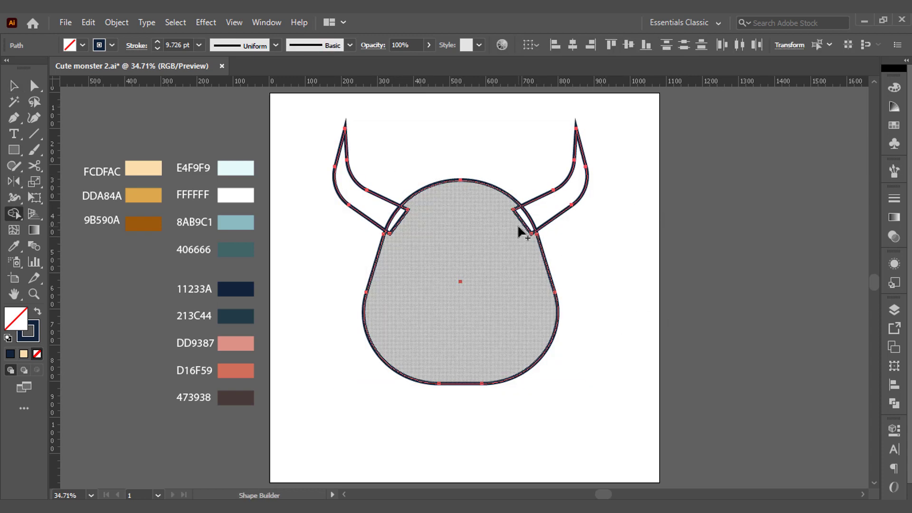
alt+click(519, 225)
alt+click(400, 223)
key(v)
click(400, 170)
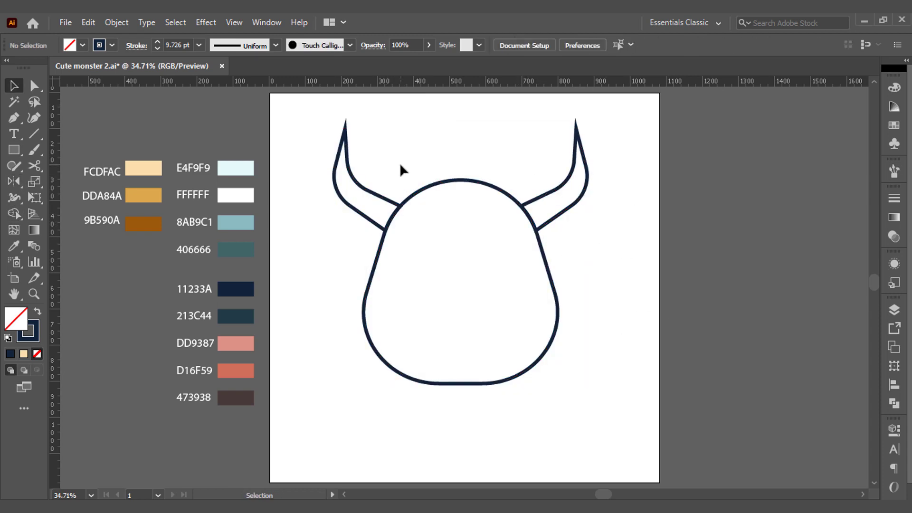
- Draw an oval right eye and mirror a copy onto the left side
key(l)
mouse_move(489, 223)
mouse_down()
mouse_move(525, 285)
mouse_move(525, 276)
mouse_up()
key(v)
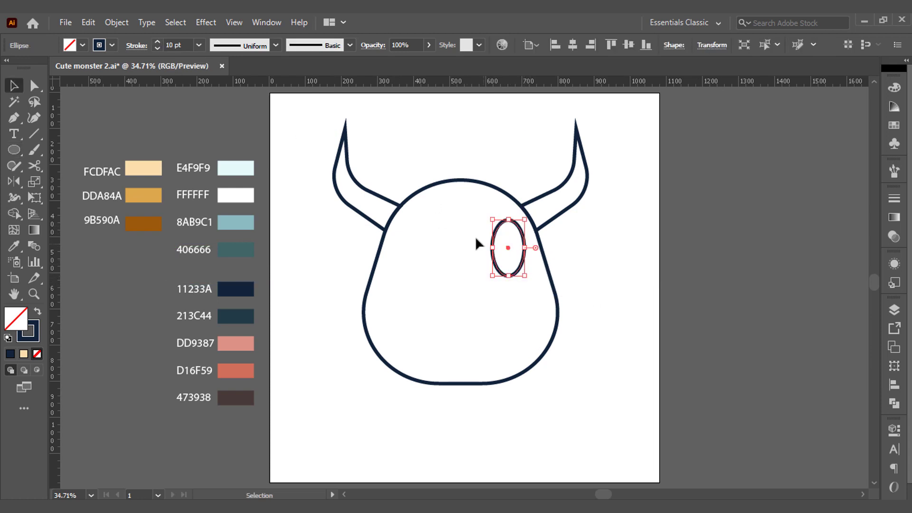
key(o)
alt+click(461, 180)
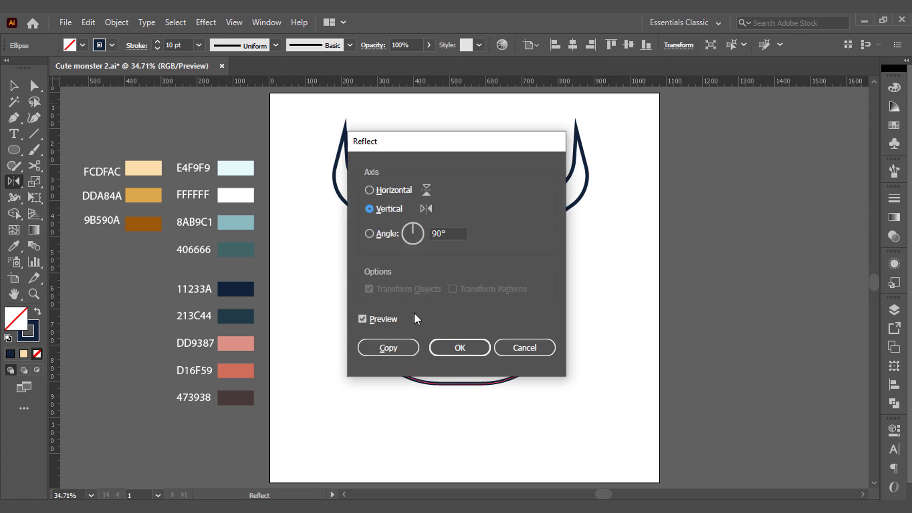
click(376, 346)
key(v)
click(349, 351)
- Draw a mouth rectangle on the lower face and taper its bottom corners inward
key(m)
drag(413, 321, 505, 350)
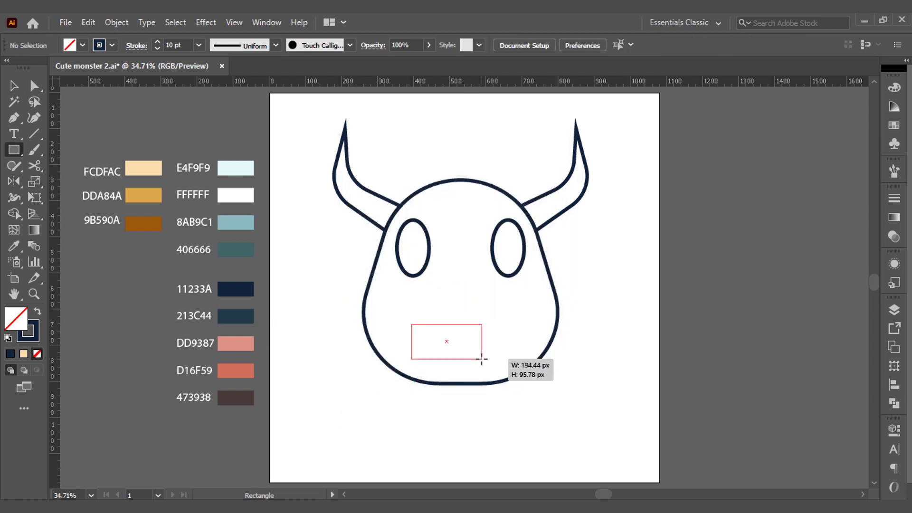
key(e)
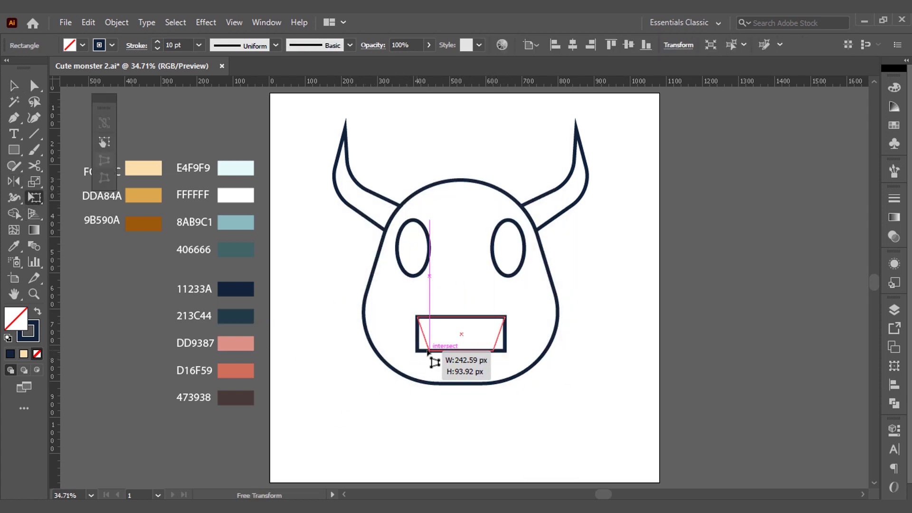
drag(418, 351, 430, 351)
key(a)
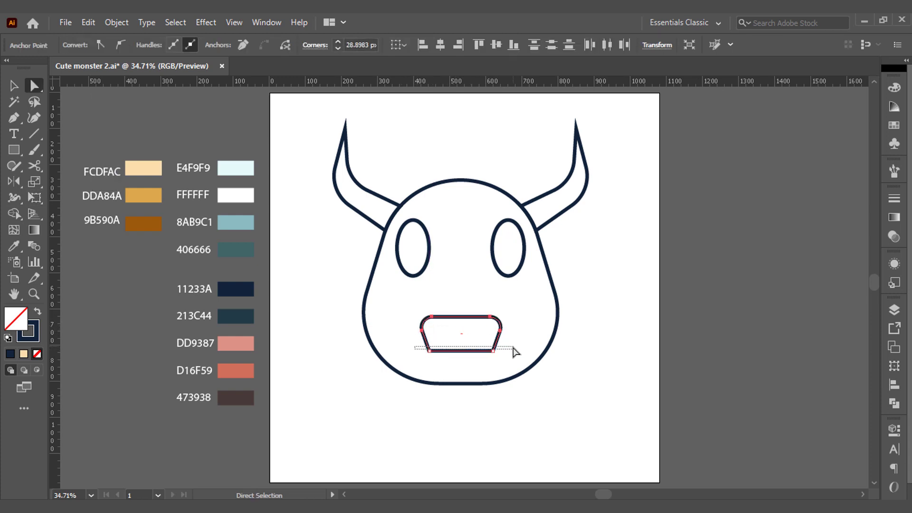
key(v)
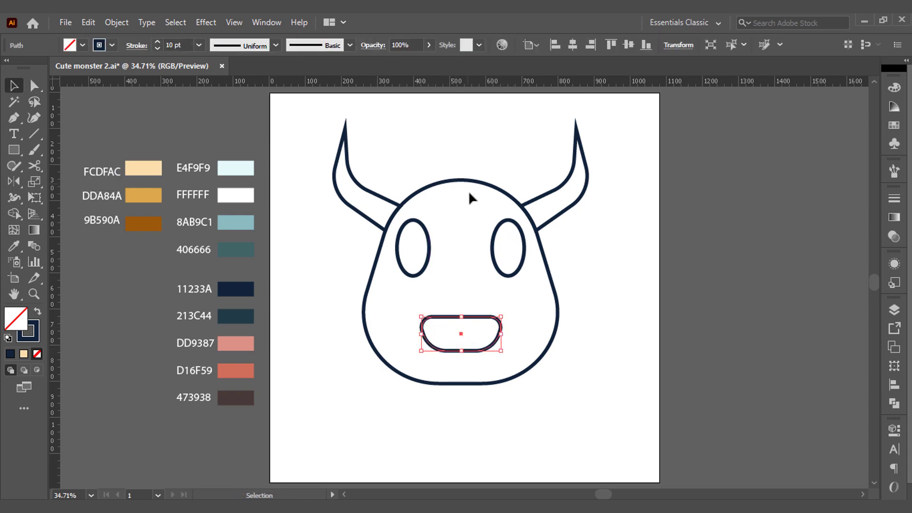
- Move the mouth slightly lower and stretch it wider
click(470, 180)
click(501, 286)
mouse_move(482, 352)
mouse_down()
mouse_move(482, 362)
mouse_move(511, 339)
mouse_up()
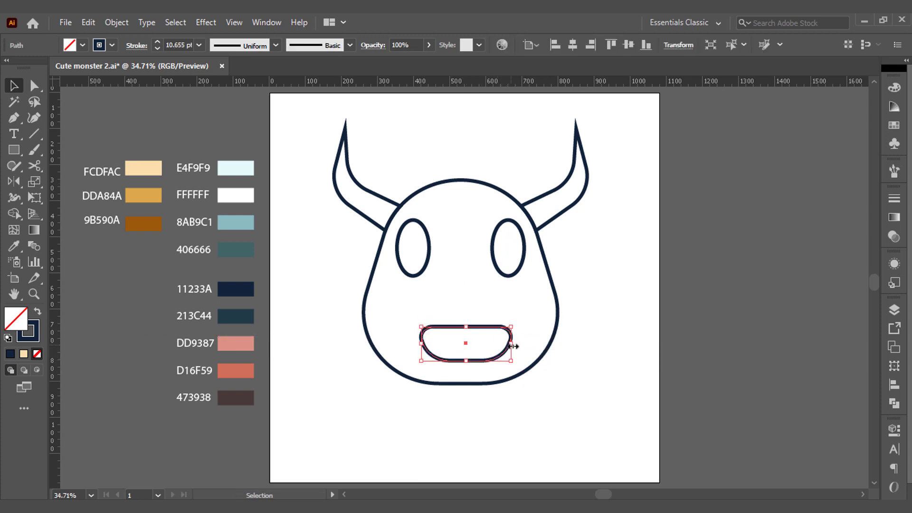
click(464, 181)
click(511, 116)
- Draw a small tapered, rounded leg below the head on the left
key(m)
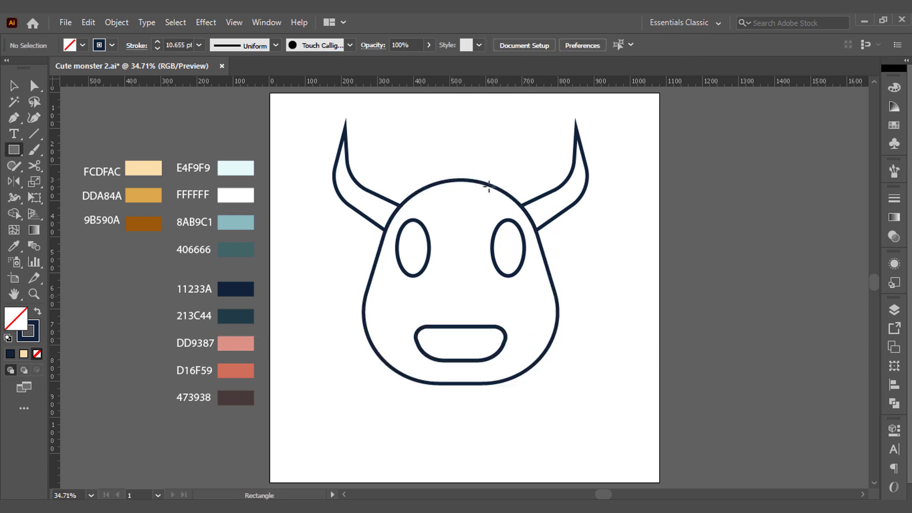
mouse_move(398, 366)
mouse_down()
mouse_move(436, 412)
mouse_move(404, 411)
mouse_move(449, 425)
mouse_move(416, 354)
mouse_up()
key(e)
key(a)
click(464, 407)
key(v)
click(434, 399)
- Mirror the leg to the right and merge both legs with the head
key(o)
click(460, 180)
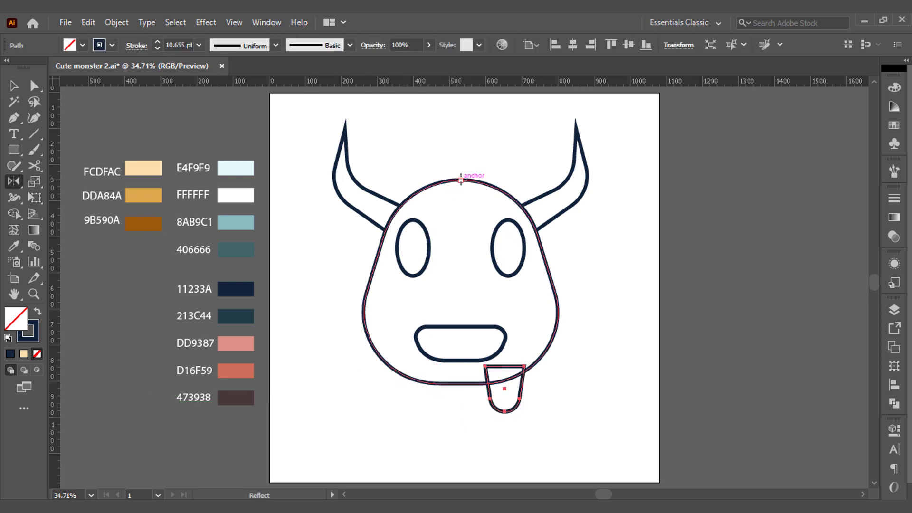
shift+click(428, 412)
shift+click(494, 372)
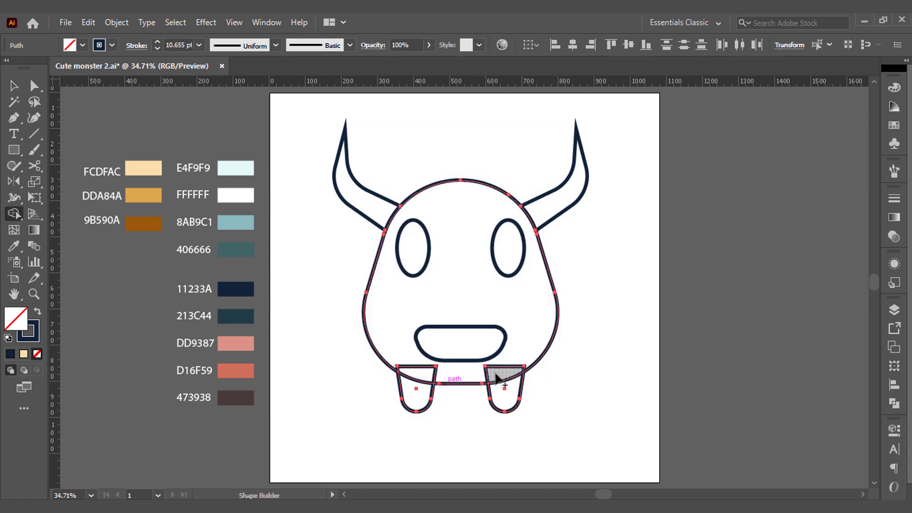
key(shift+m)
drag(400, 359, 421, 386)
click(469, 456)
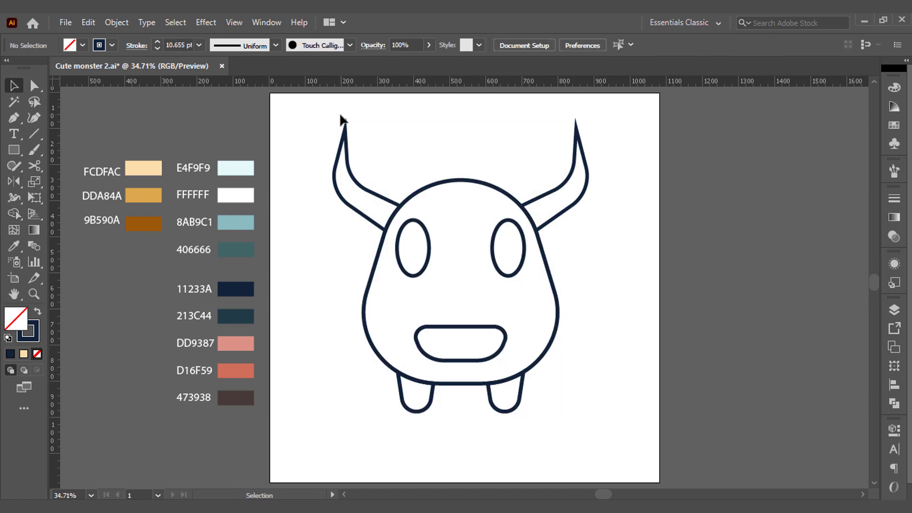
- Swap the head's navy stroke into a fill and colour it teal 406666
click(555, 304)
key(shift+x)
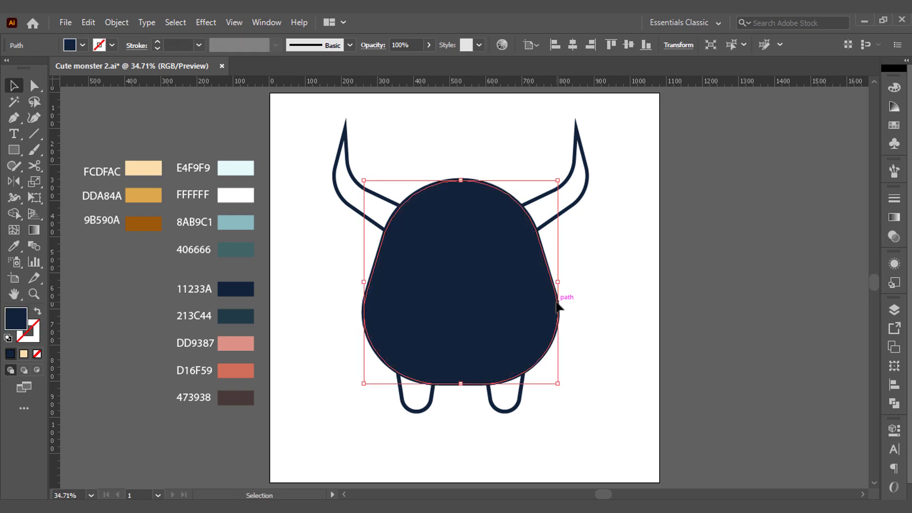
key(i)
click(242, 249)
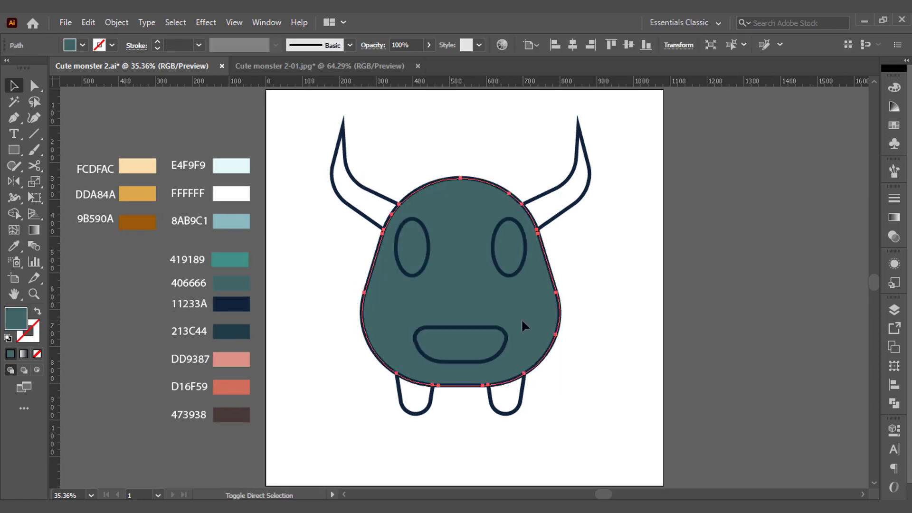
- Cut a lower-left 406666 shadow from an offset duplicate and recolour the head 419189
drag(475, 281, 482, 263)
key(shift+m)
alt+click(517, 184)
key(i)
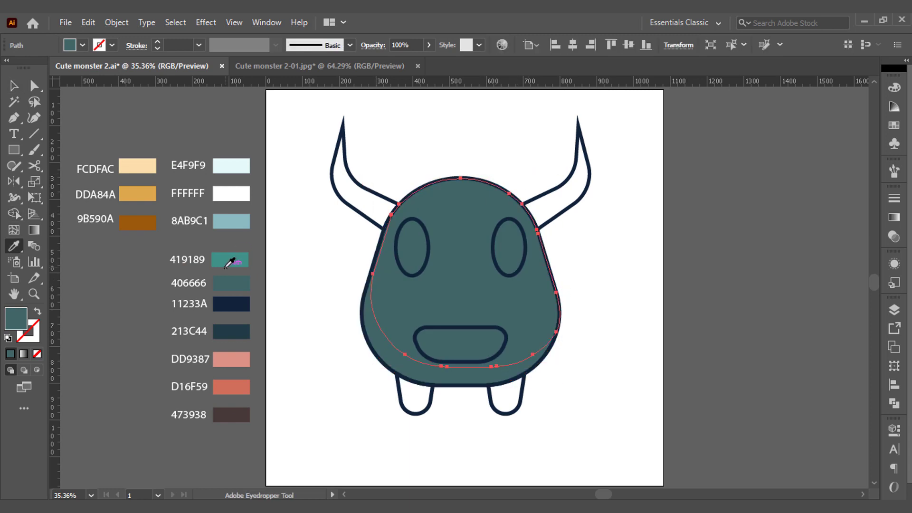
click(230, 260)
click(127, 269)
key(v)
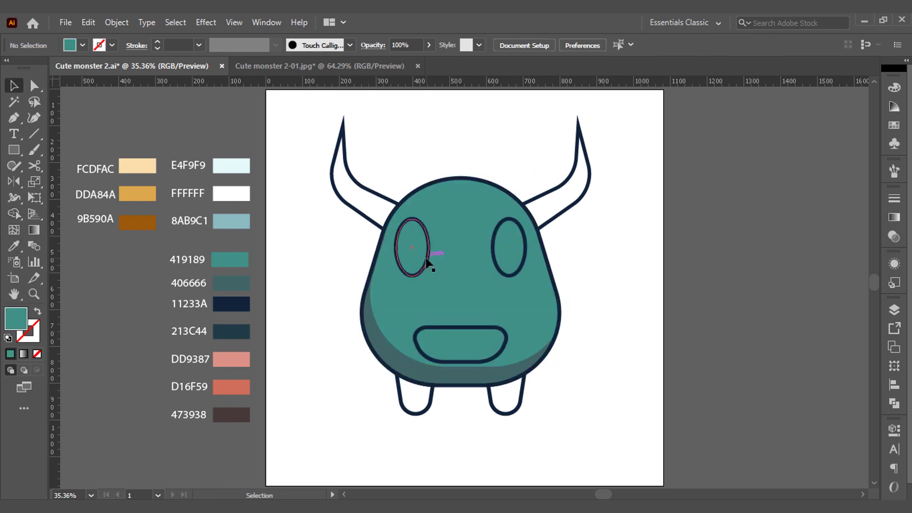
- Fill the left eye with light blue 8AB9C1
click(427, 263)
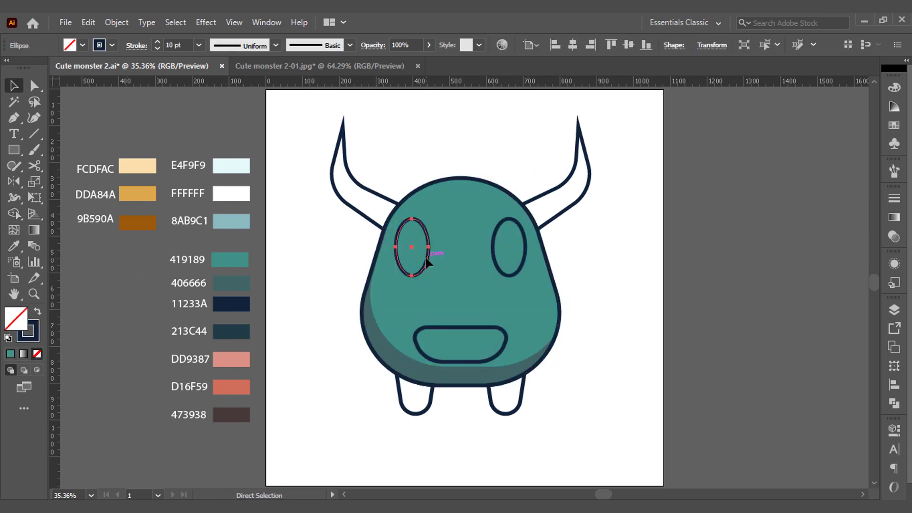
key(i)
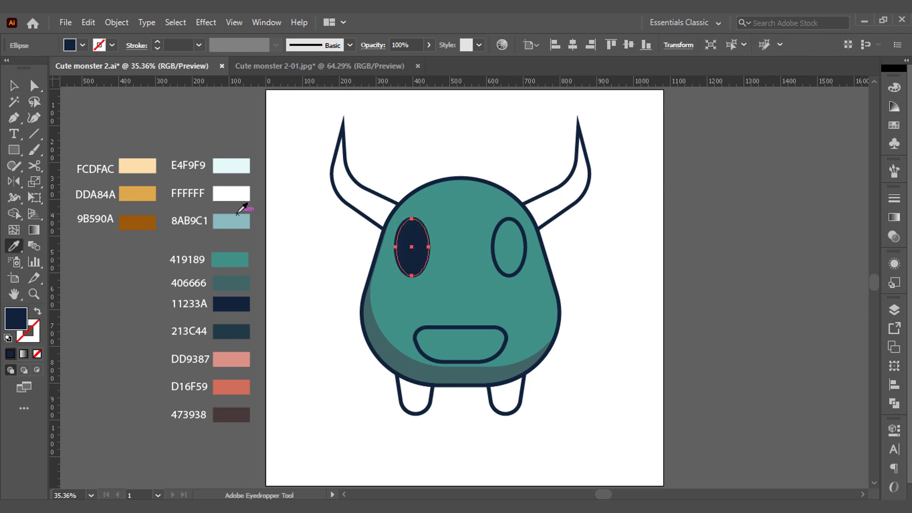
click(239, 216)
key(v)
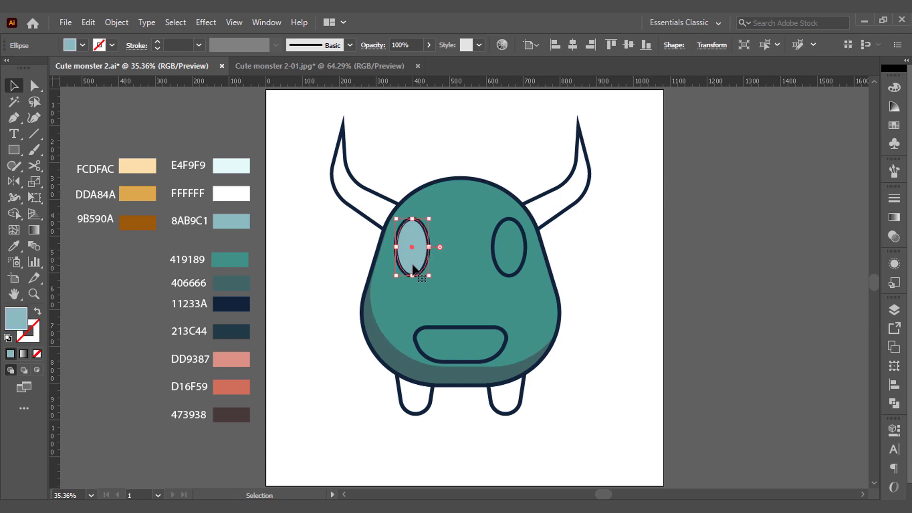
- Copy the left eye's 8AB9C1 fill onto the right eye with the Eyedropper
click(499, 264)
key(i)
click(410, 243)
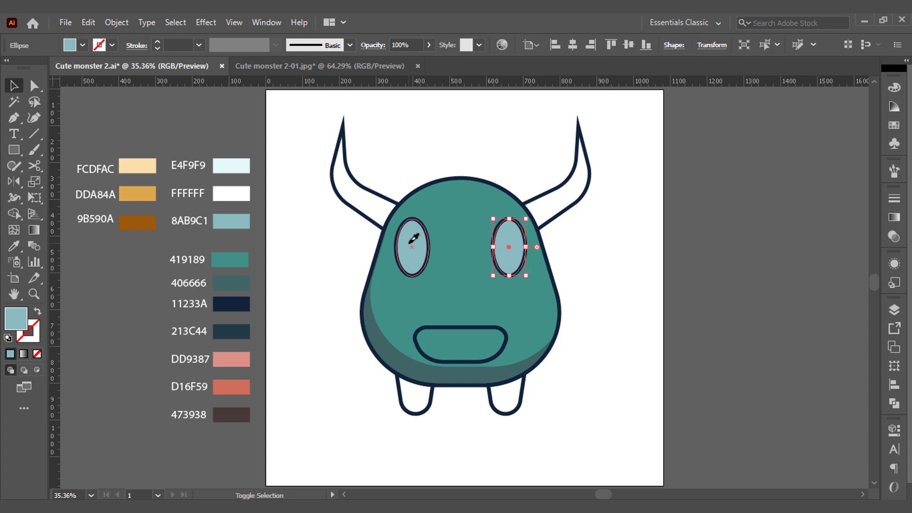
key(v)
shift+click(412, 245)
- Offset-copy both eyes up and left, then trim the right eye's copy to the eye
scroll(412, 245, up, 3)
scroll(412, 245, up, 2)
drag(417, 254, 409, 241)
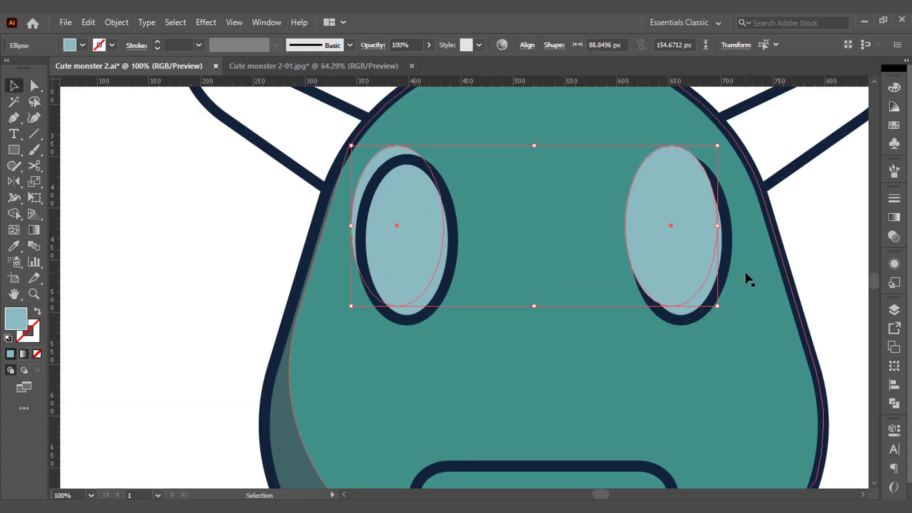
drag(750, 279, 624, 143)
key(shift+m)
alt+click(637, 202)
key(v)
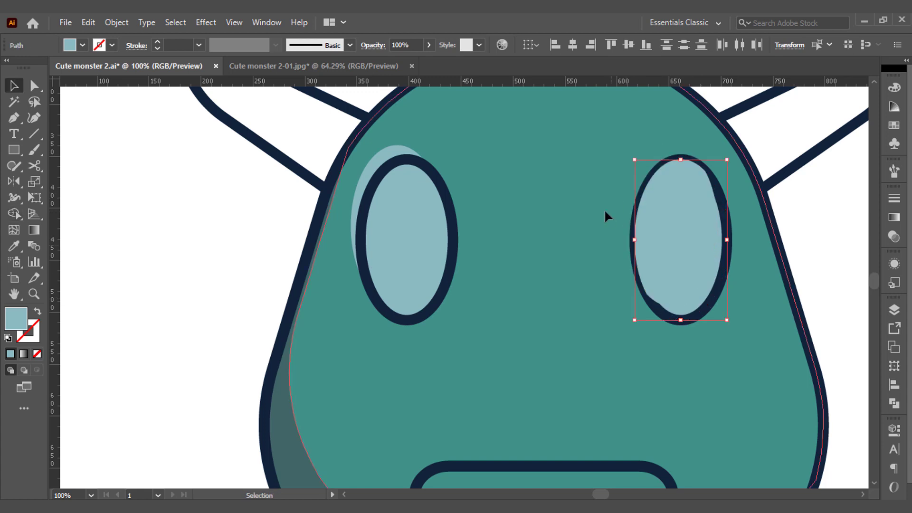
click(636, 218)
- Trim the left eye's offset copy to the eye with Shape Builder
click(418, 285)
key(shift+m)
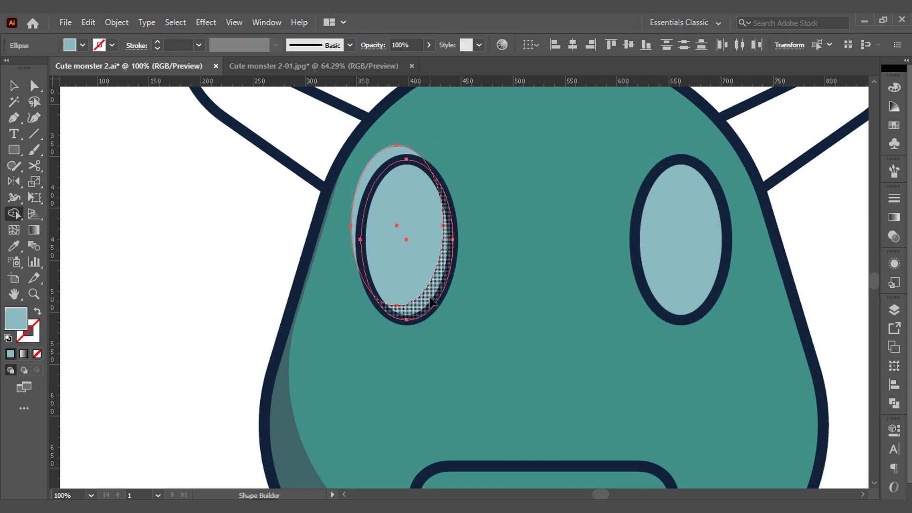
alt+click(357, 171)
key(v)
click(416, 230)
- Fill both trimmed eye copies with white FFFFFF
click(416, 230)
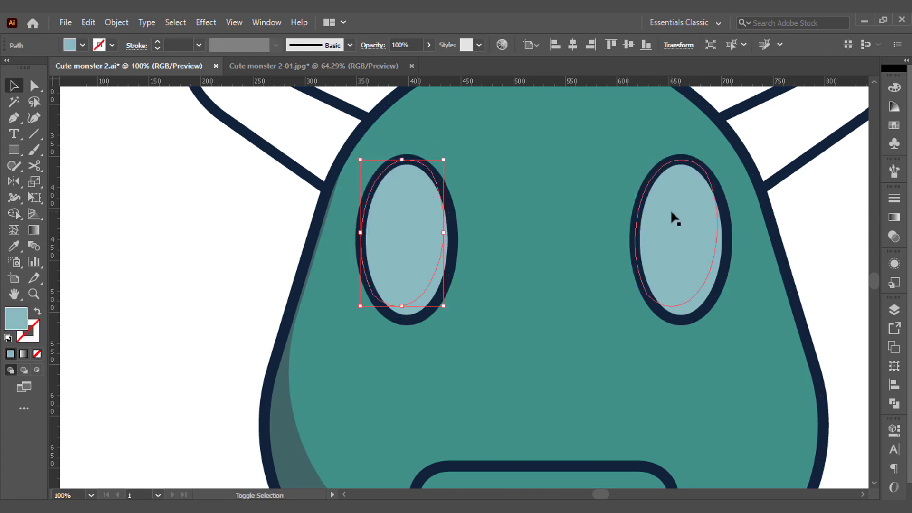
shift+click(671, 216)
key(ctrl+0)
key(i)
click(239, 192)
key(ctrl+shift+a)
- Draw a navy 11233A ellipse pupil inside the left eye and enlarge it
key(l)
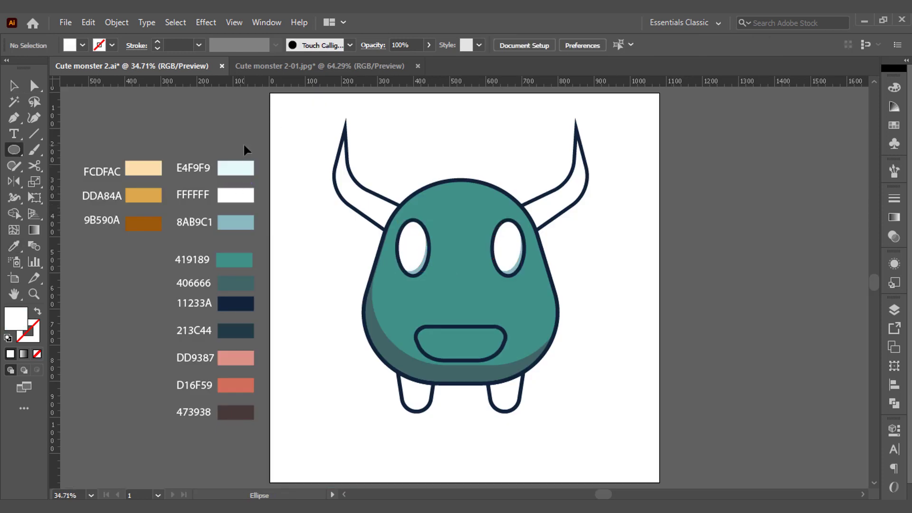
drag(407, 245, 423, 261)
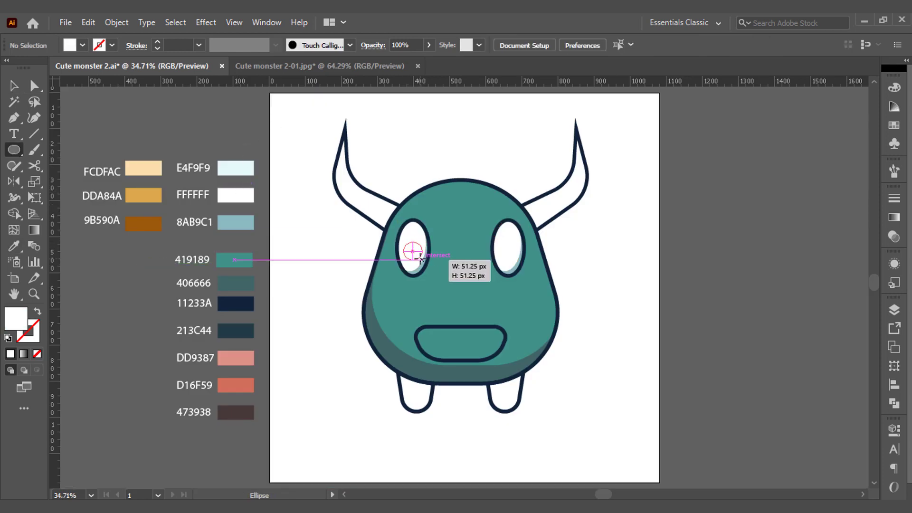
key(i)
click(246, 301)
key(v)
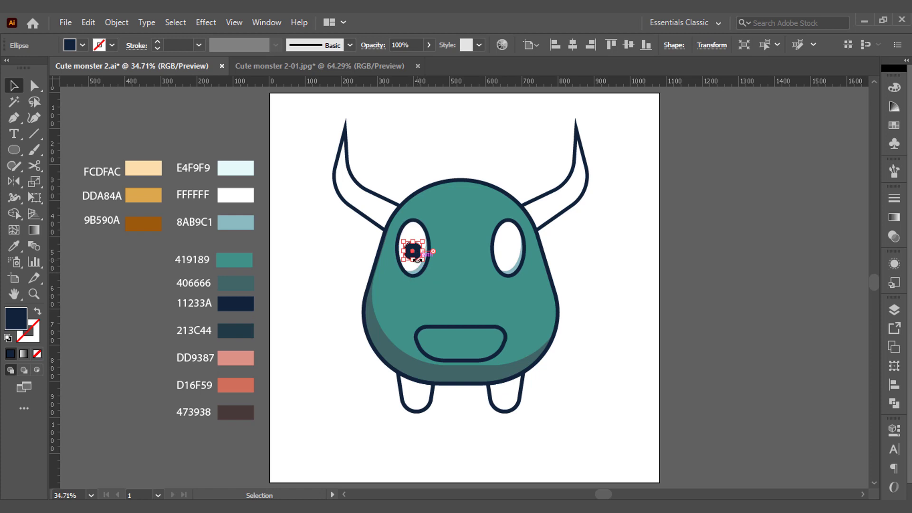
scroll(418, 259, up, 5)
drag(431, 276, 438, 283)
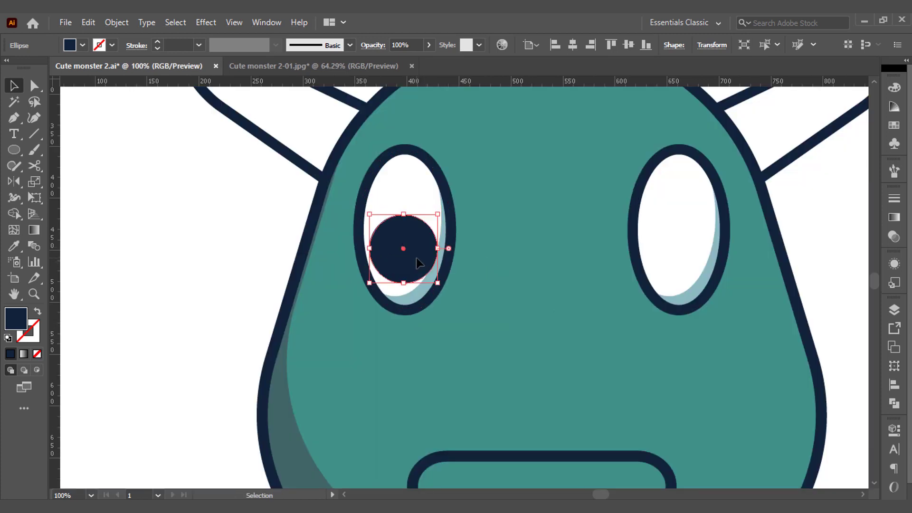
- Add a large and a small pale E4F9F9 highlight to the pupil and group them
key(ctrl+shift+a)
key(ctrl+0)
key(l)
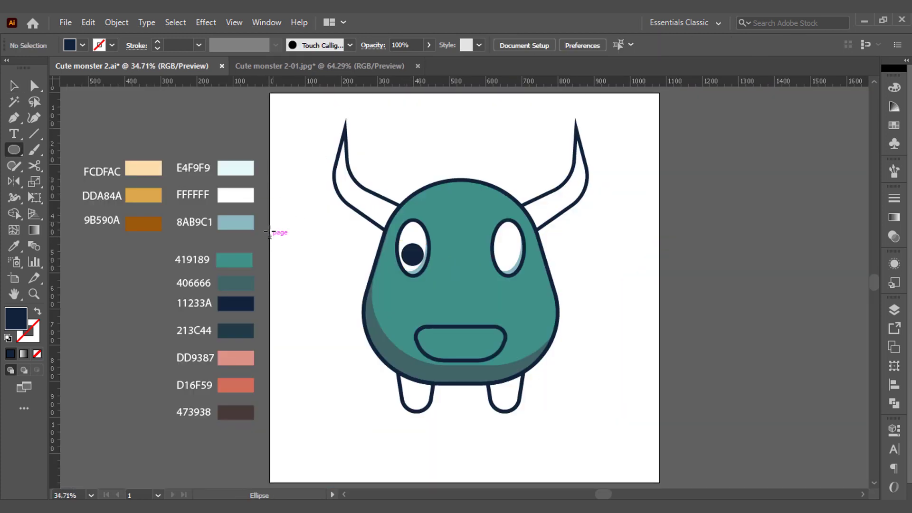
key(i)
click(255, 164)
scroll(413, 252, up, 5)
scroll(417, 200, up, 2)
drag(435, 198, 450, 206)
mouse_move(408, 268)
mouse_down()
mouse_move(418, 276)
mouse_move(444, 174)
mouse_move(440, 152)
mouse_up()
key(v)
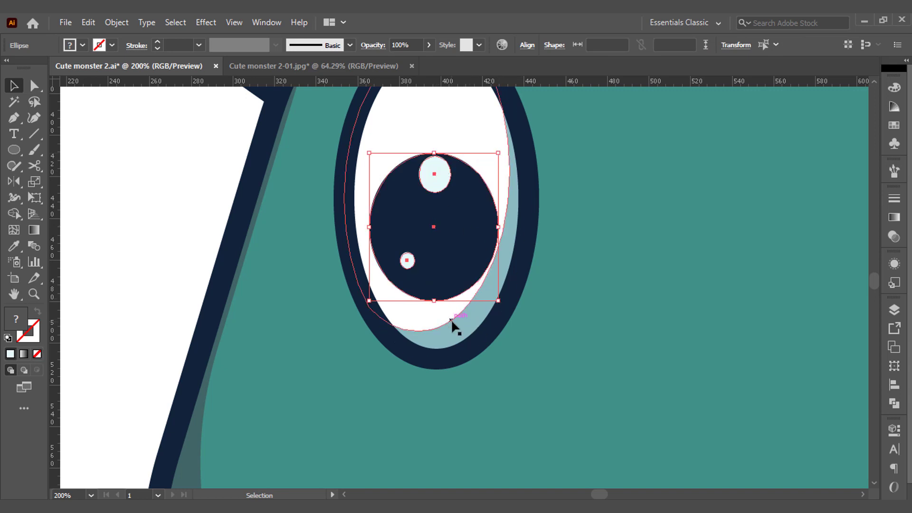
- Zoom in on the eyes and select the left pupil with its highlights
key(ctrl+0)
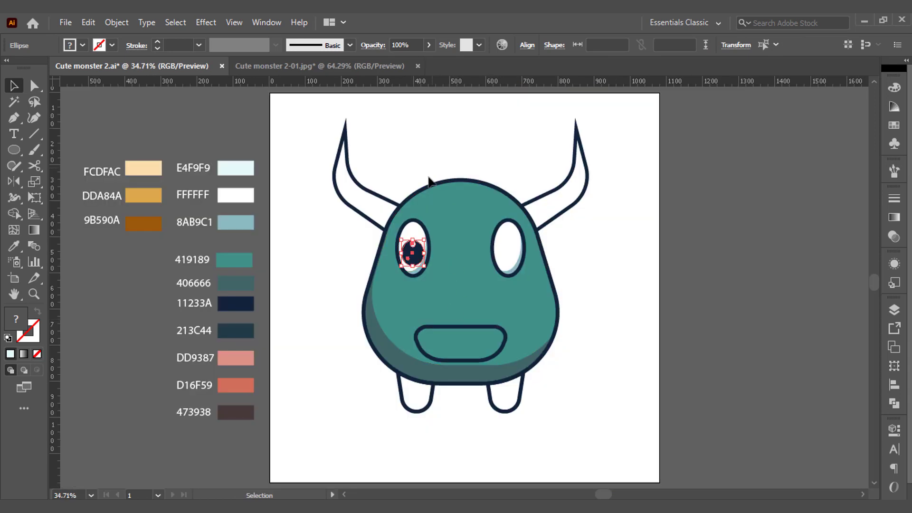
click(429, 179)
key(ctrl+1)
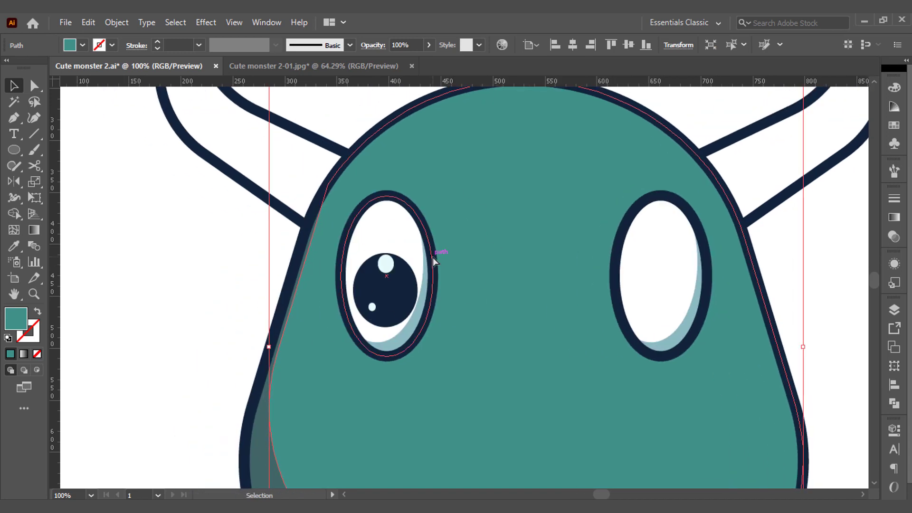
click(404, 290)
click(419, 323)
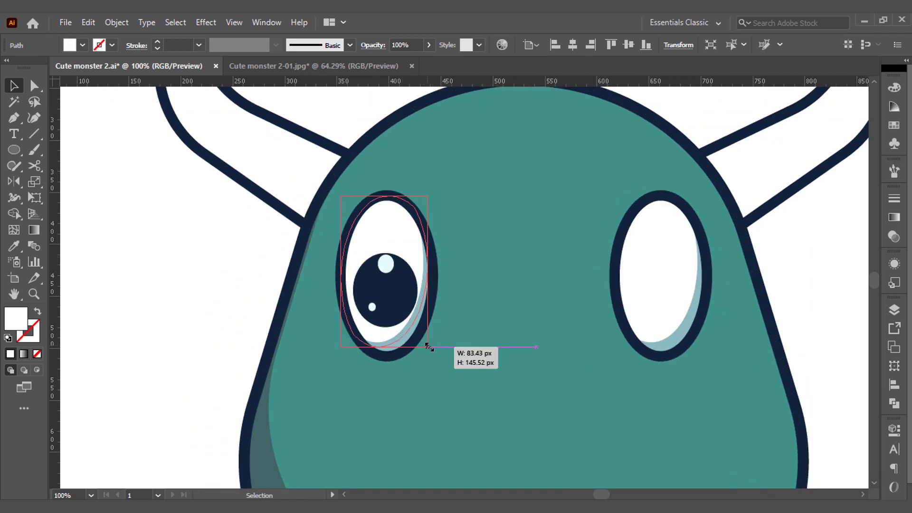
click(669, 320)
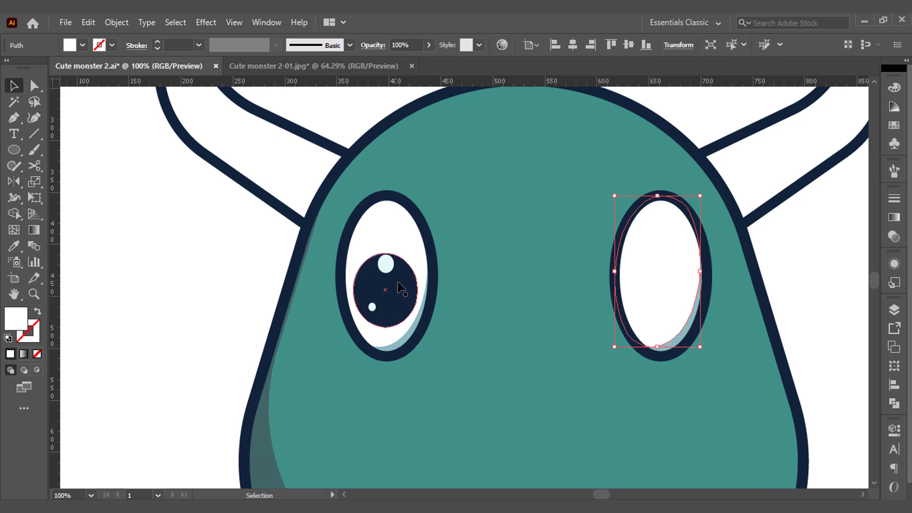
click(404, 304)
key(v)
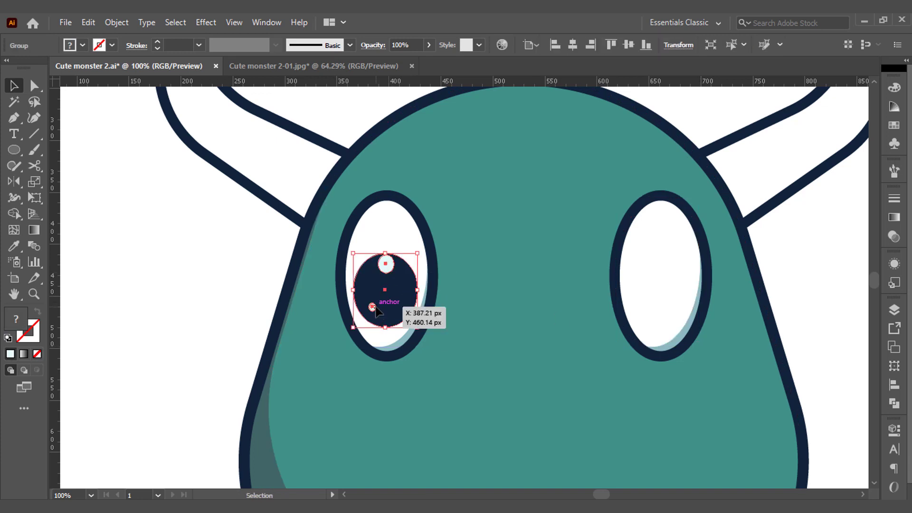
- Reflect a vertical copy of the pupil group into the right eye
key(ctrl+0)
key(o)
alt+click(460, 180)
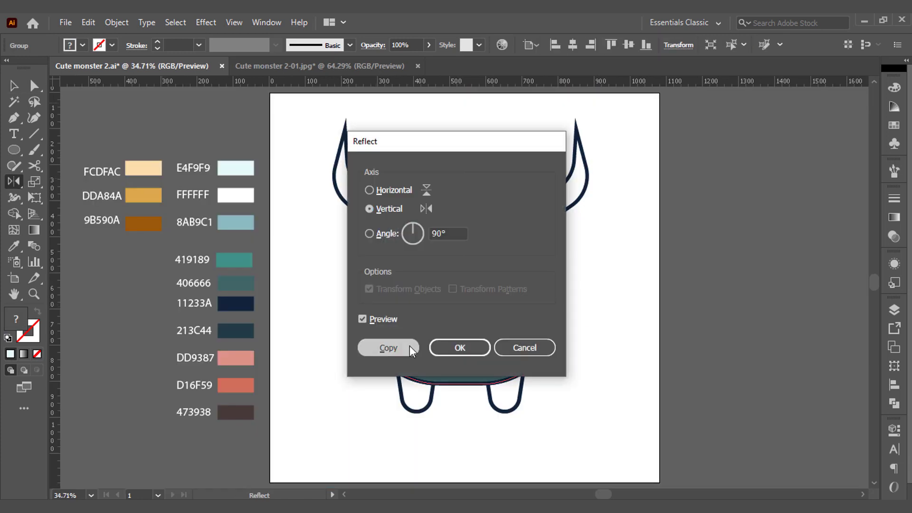
click(410, 346)
key(v)
click(590, 307)
- Fill both legs with the body's teal and load the darker 406666 colour
drag(390, 403, 509, 417)
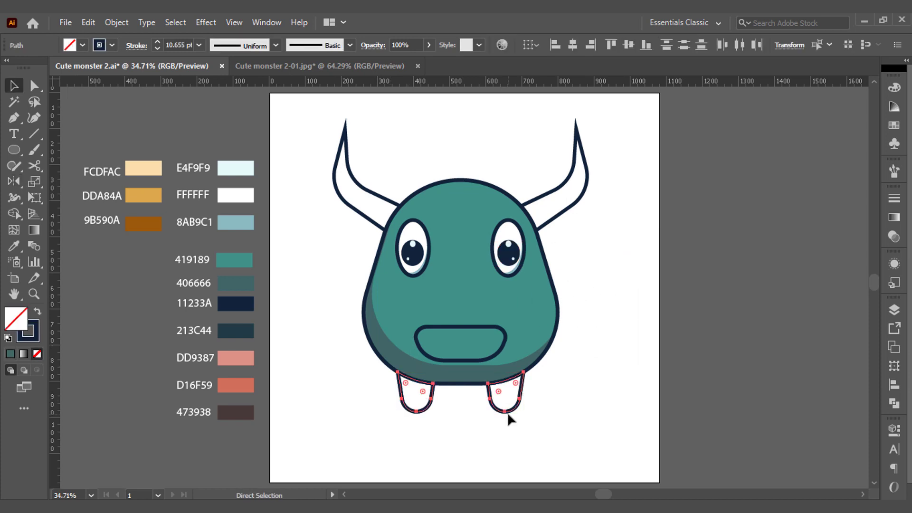
key(i)
click(522, 338)
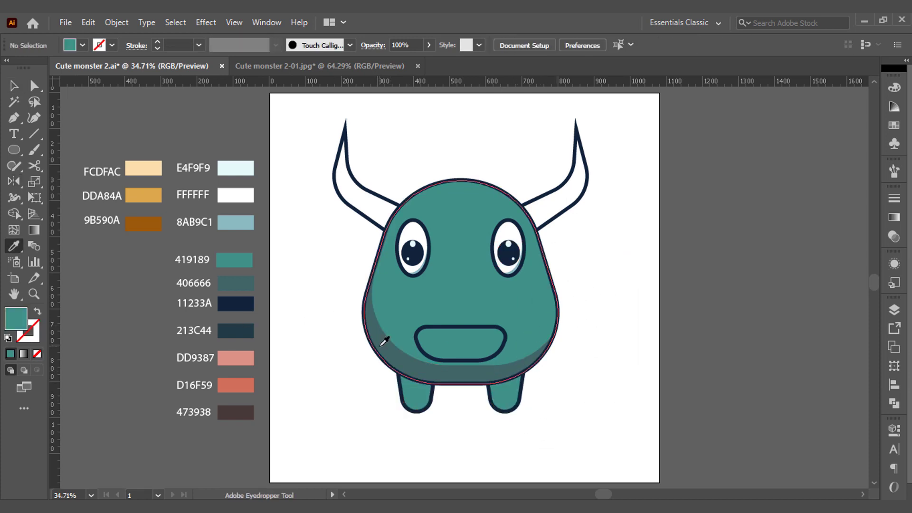
click(384, 341)
key(ctrl+shift+a)
key(p)
- Draw a 406666 shading shape on the left leg and trim it to the leg
scroll(412, 407, up, 3)
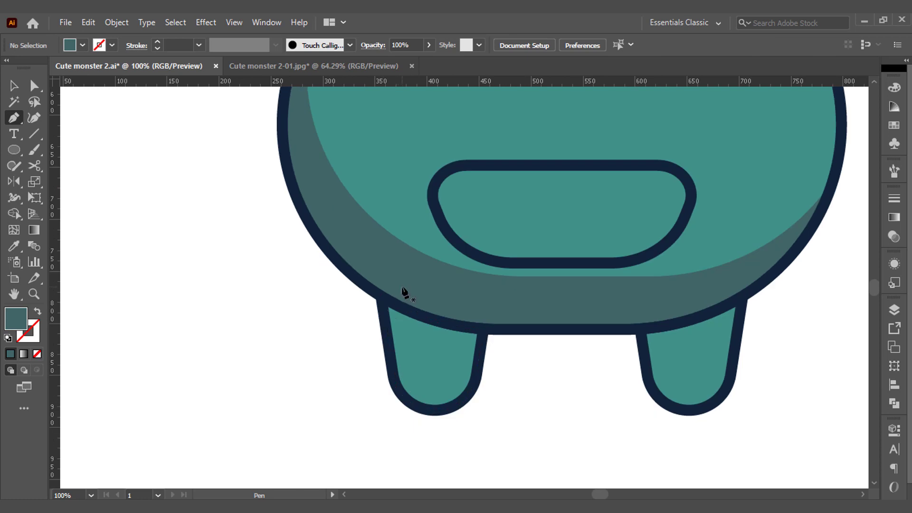
click(398, 299)
drag(440, 375, 489, 401)
click(438, 438)
click(350, 377)
key(v)
shift+click(418, 361)
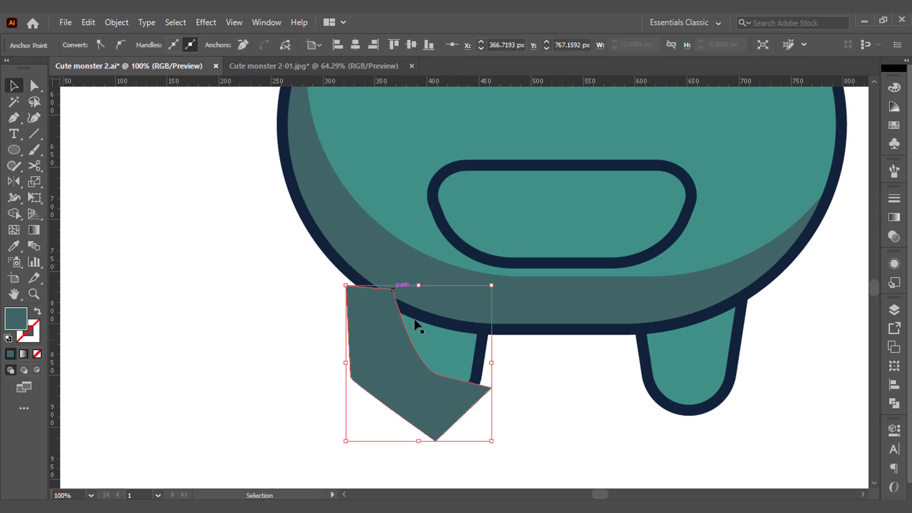
key(shift+m)
alt+click(361, 333)
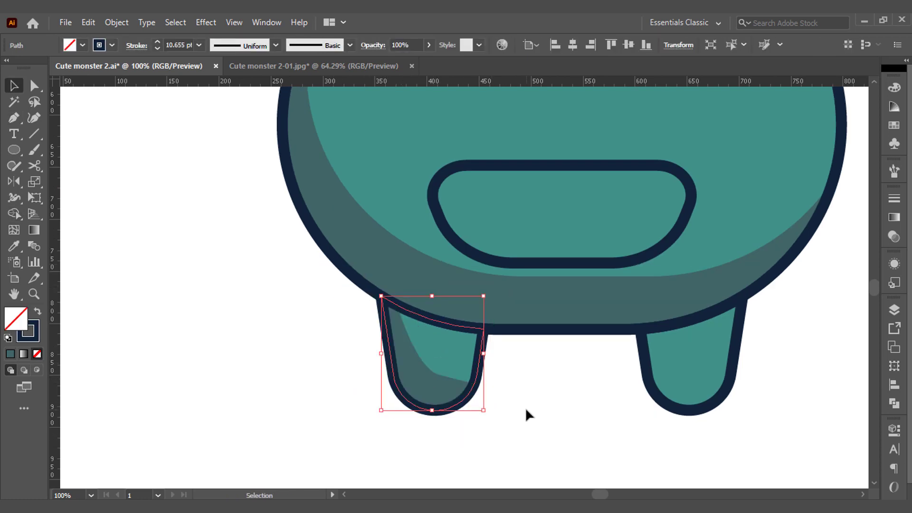
- Draw a 406666 shading shape on the right leg and trim it to the leg
key(p)
key(ctrl+shift+a)
scroll(562, 428, right, 2)
click(606, 313)
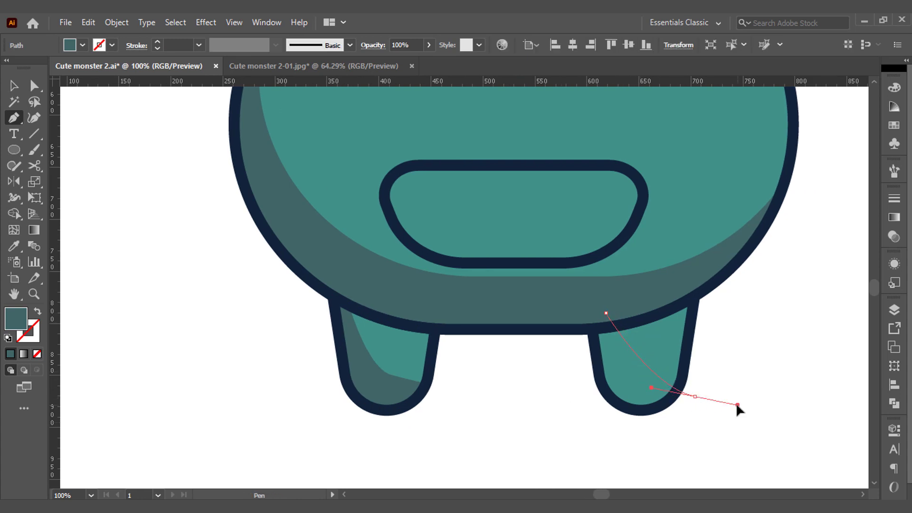
drag(695, 396, 776, 408)
click(607, 313)
key(v)
shift+click(641, 361)
key(shift+m)
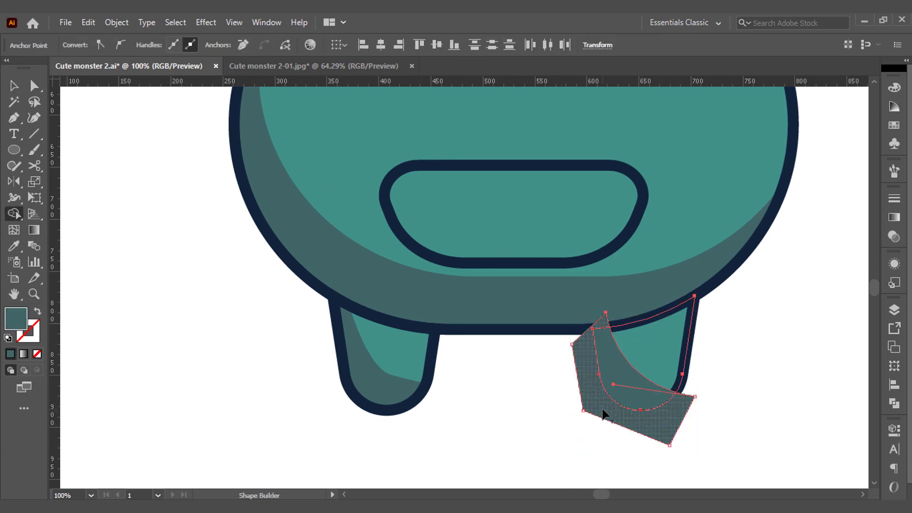
alt+click(675, 418)
click(683, 377)
- Adjust the right leg shading's curve with the Anchor Point tool
key(shift+c)
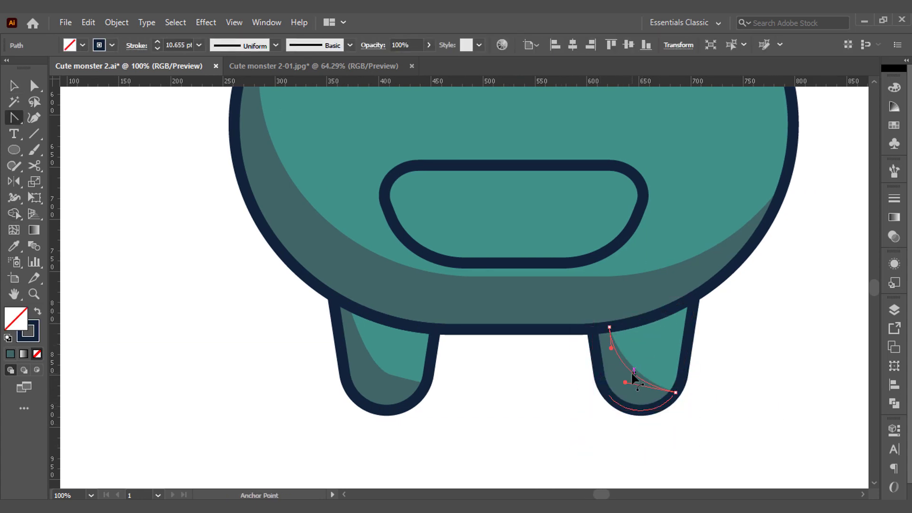
key(ctrl+shift+a)
key(ctrl+0)
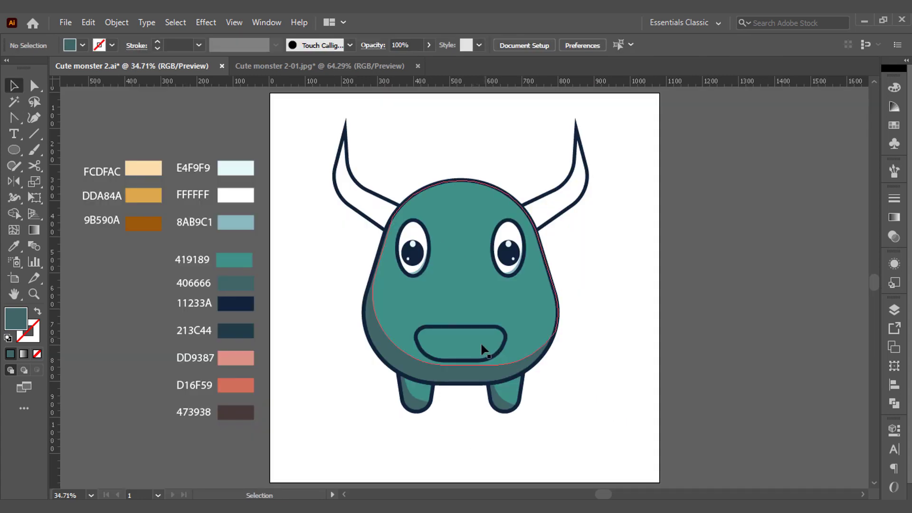
click(482, 347)
- Fill the mouth with dark navy 213C44
key(i)
click(490, 326)
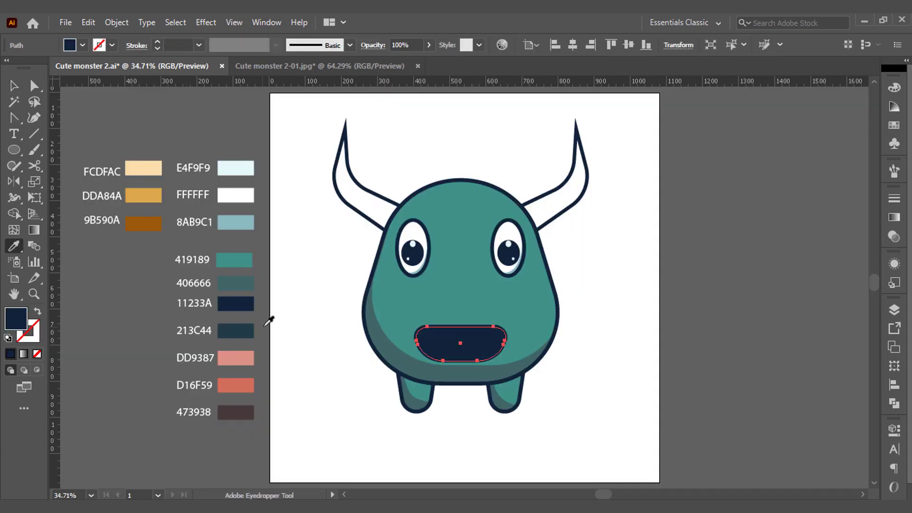
click(249, 329)
- Draw two white rectangle teeth at the top of the mouth and group them
key(ctrl+1)
key(m)
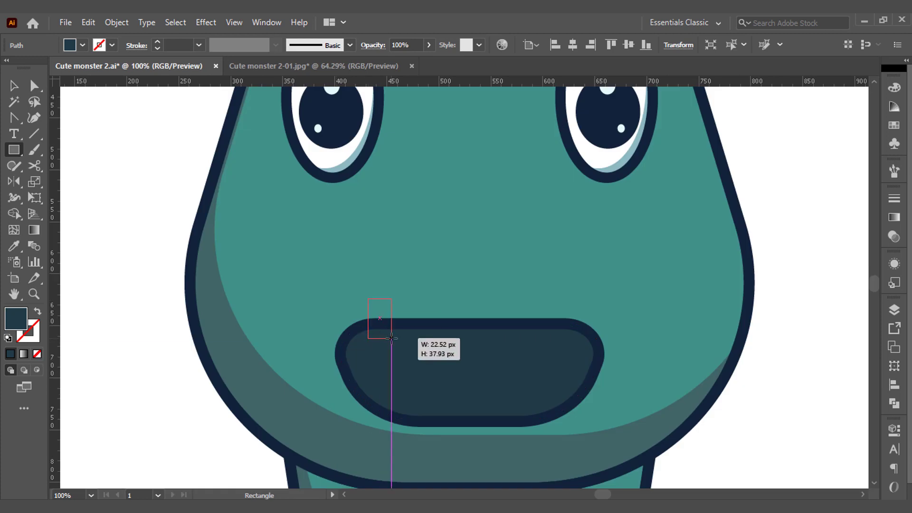
mouse_move(368, 299)
mouse_down()
mouse_move(403, 351)
mouse_move(382, 328)
mouse_move(536, 331)
mouse_up()
key(i)
click(340, 166)
key(v)
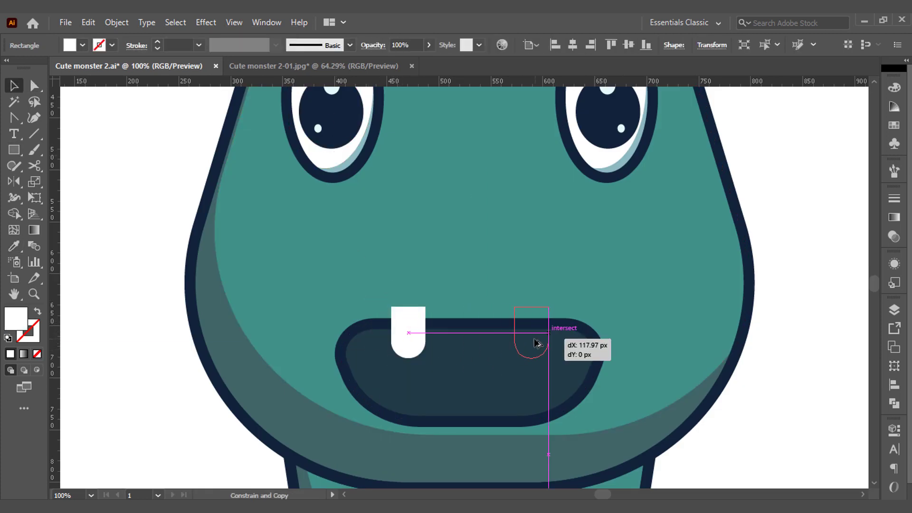
shift+click(406, 335)
key(ctrl+g)
- Copy the teeth group down and turn it upright along the mouth's bottom
click(449, 326)
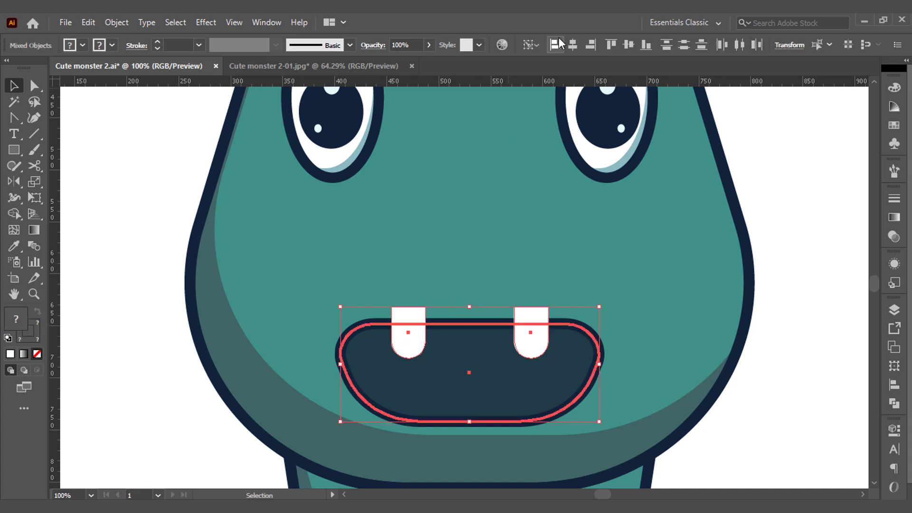
mouse_move(541, 353)
mouse_down()
mouse_move(547, 408)
mouse_move(392, 359)
mouse_up()
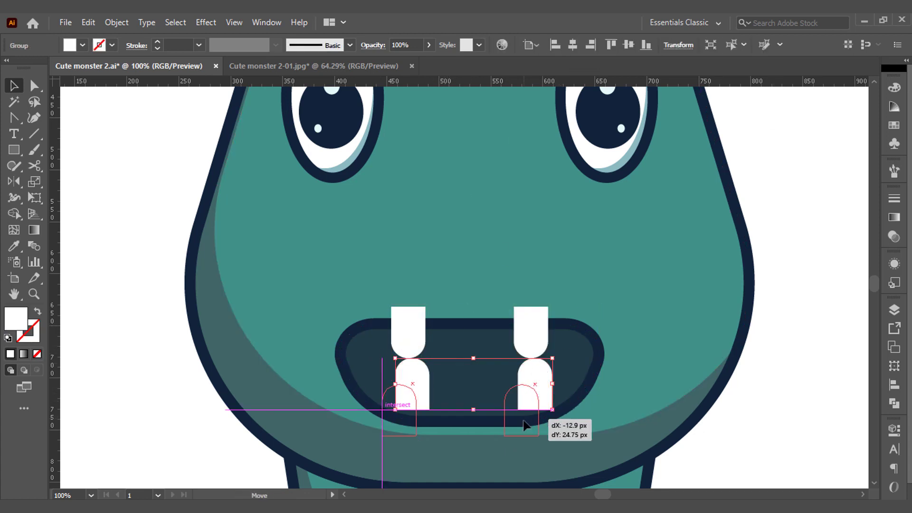
mouse_move(518, 375)
mouse_down()
mouse_move(513, 420)
mouse_move(514, 394)
mouse_up()
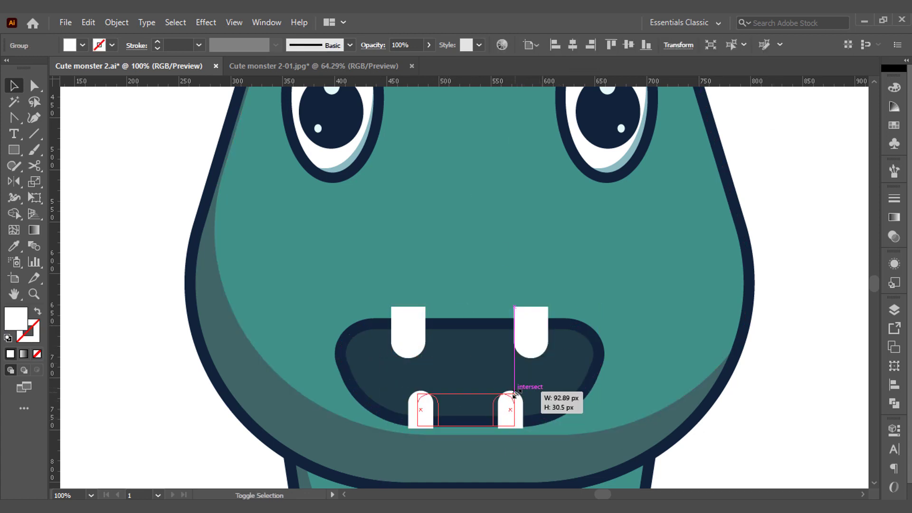
key(ctrl+shift+a)
- Check the mouth and teeth selection, then set the fill to salmon D16F59
click(532, 366)
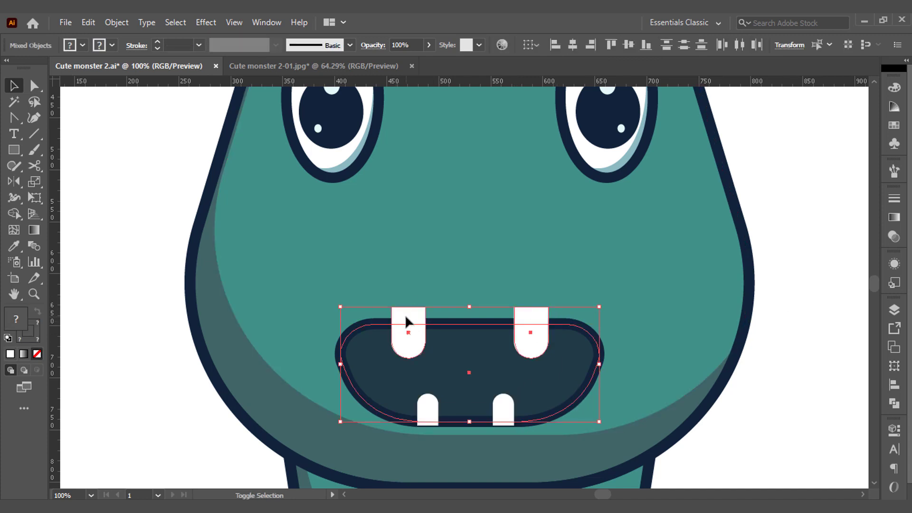
shift+click(405, 315)
shift+click(680, 328)
key(ctrl+shift+a)
ctrl+click(600, 357)
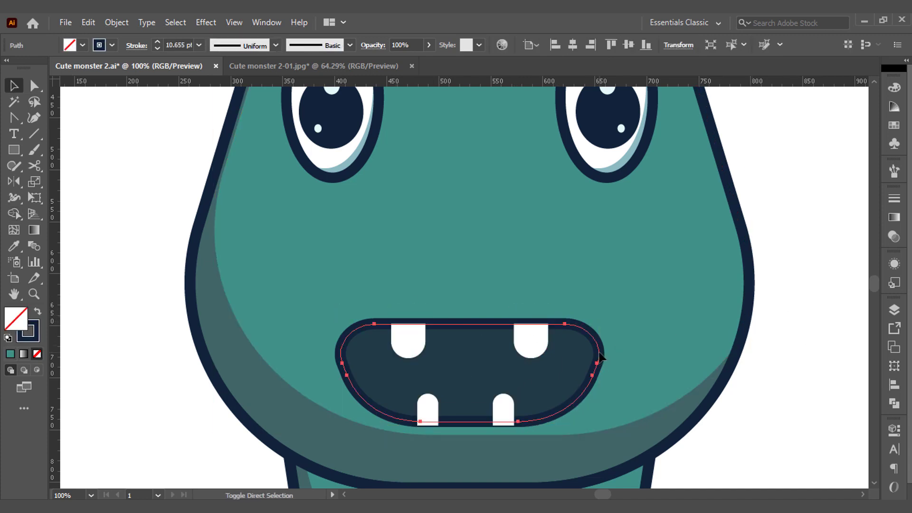
click(744, 408)
key(m)
scroll(388, 376, down, 1)
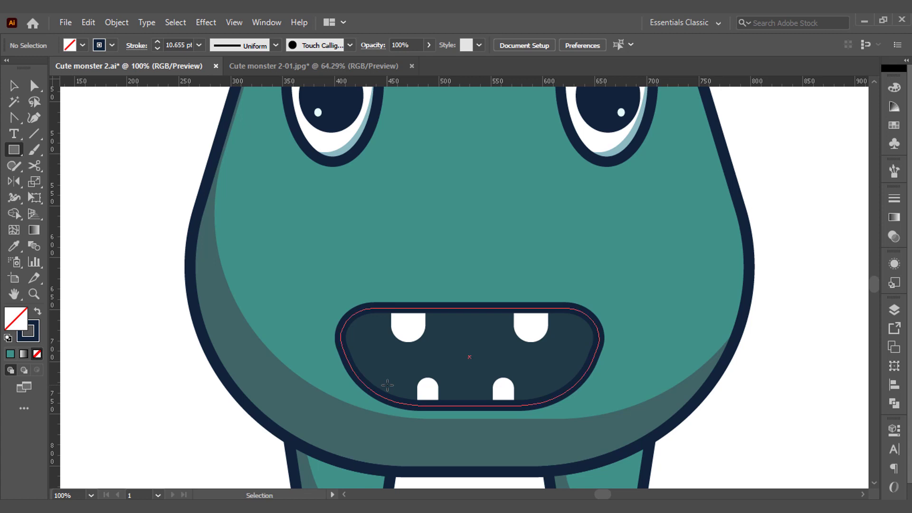
key(ctrl+0)
click(243, 378)
- Draw a salmon rectangle over the lower mouth and round its top corners
key(m)
alt+scroll(441, 354, up, 3)
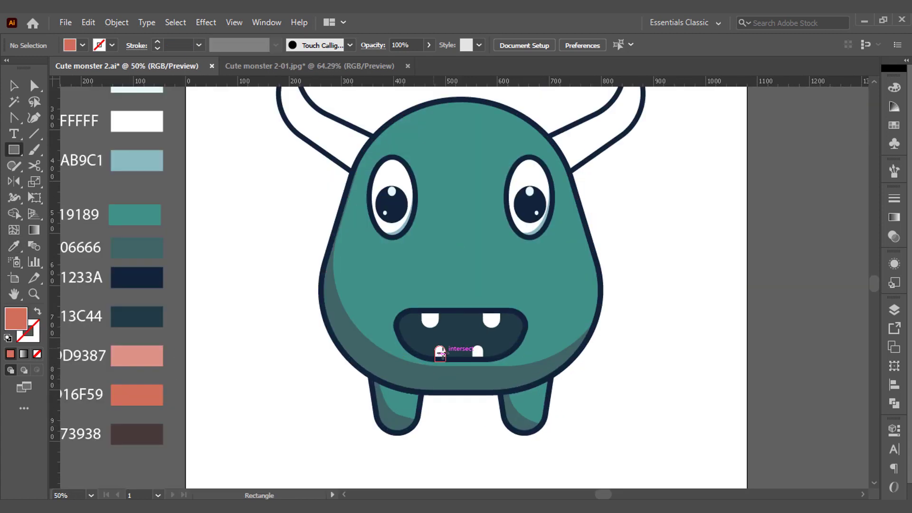
drag(418, 337, 587, 393)
key(a)
click(418, 336)
shift+click(587, 336)
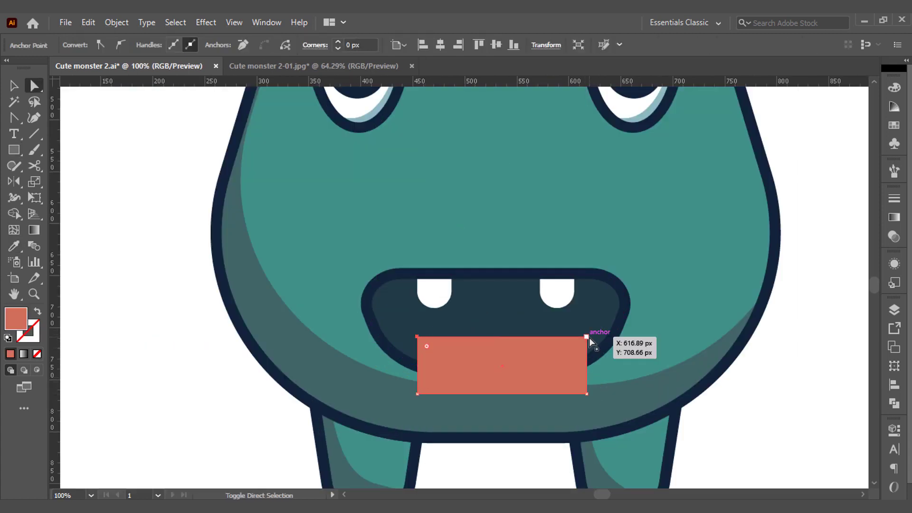
drag(577, 345, 472, 381)
- Trim the tongue to the mouth outline with Shape Builder
key(v)
shift+click(525, 280)
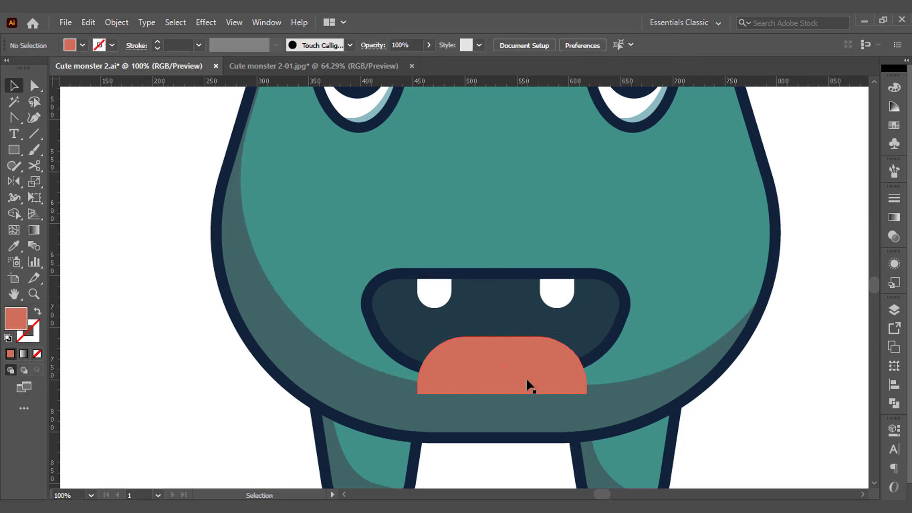
key(shift+m)
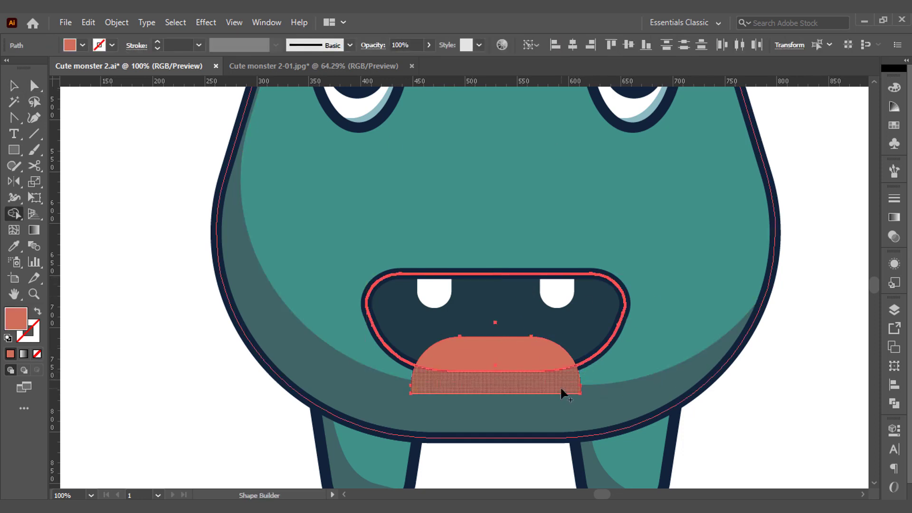
alt+click(561, 388)
- Send the tongue behind the lower teeth and nudge it slightly upward
key(v)
key(a)
click(534, 350)
key(ctrl+[)
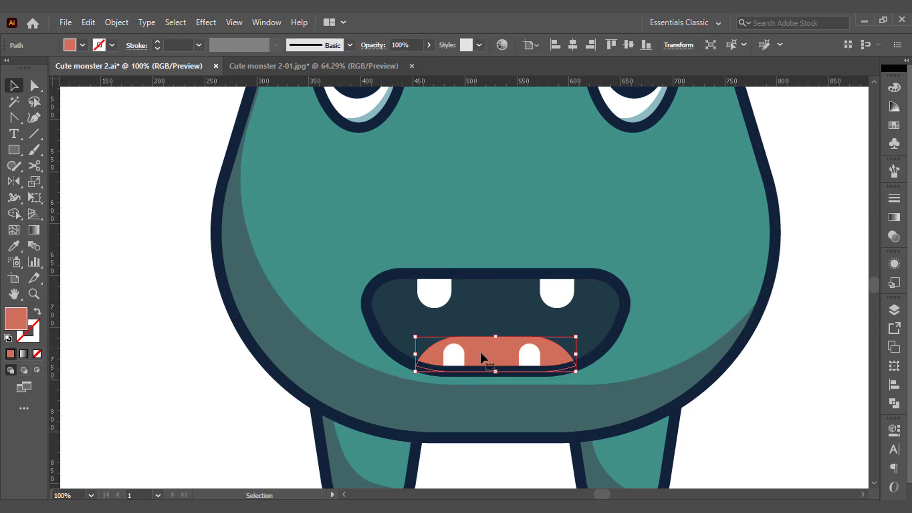
drag(479, 349, 481, 344)
key(v)
click(756, 403)
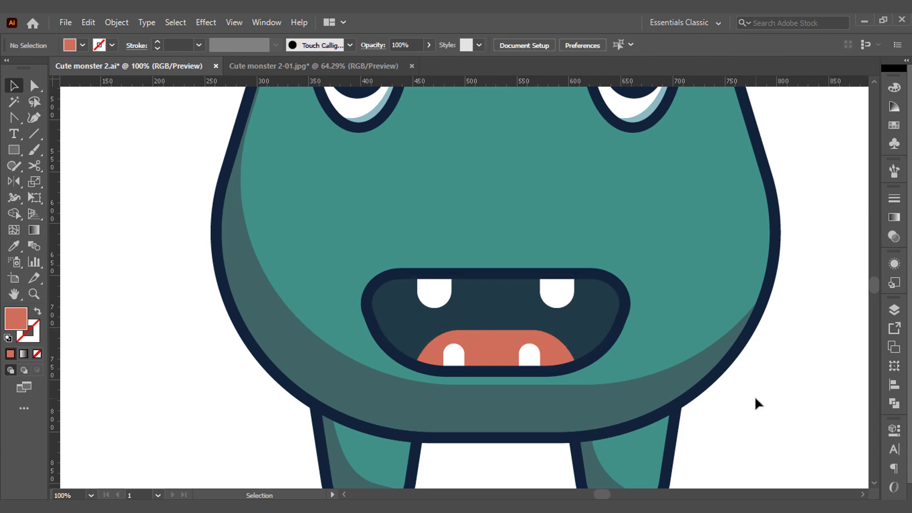
key(ctrl+0)
click(567, 190)
shift+click(373, 224)
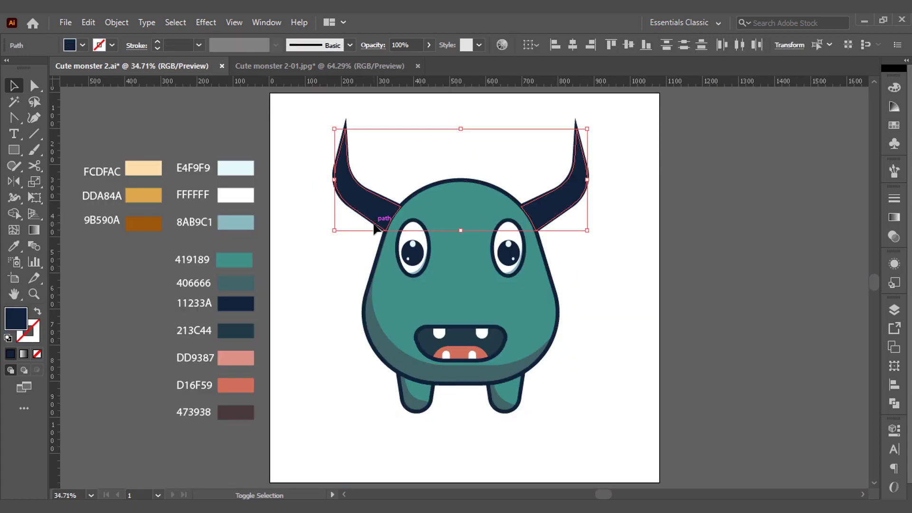
- Colour both horns orange DDA84A
key(i)
click(152, 195)
key(v)
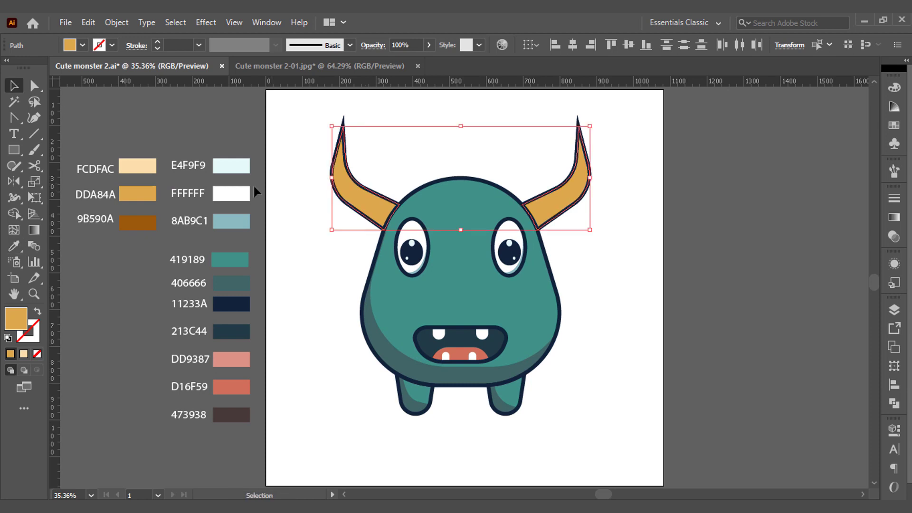
click(254, 187)
- Fill the left horn's inner highlight piece with light peach FCDFAC
drag(373, 203, 387, 203)
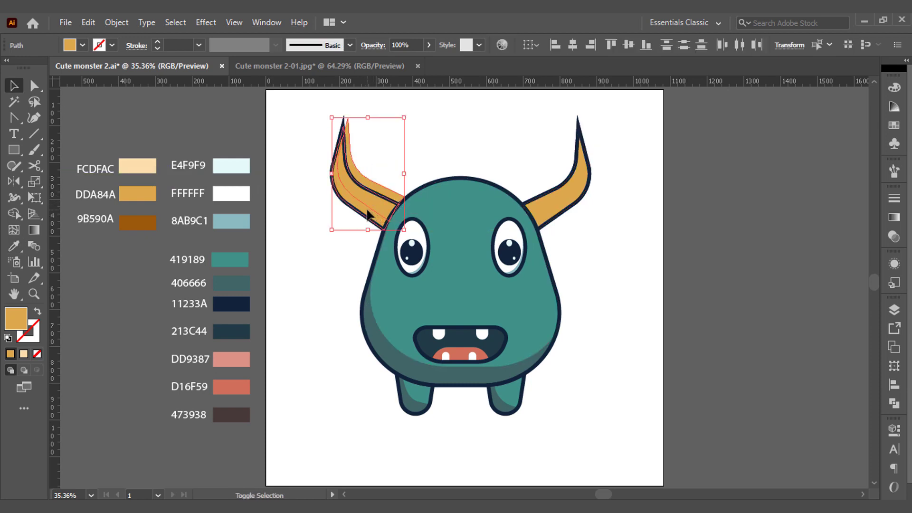
key(i)
click(150, 164)
key(v)
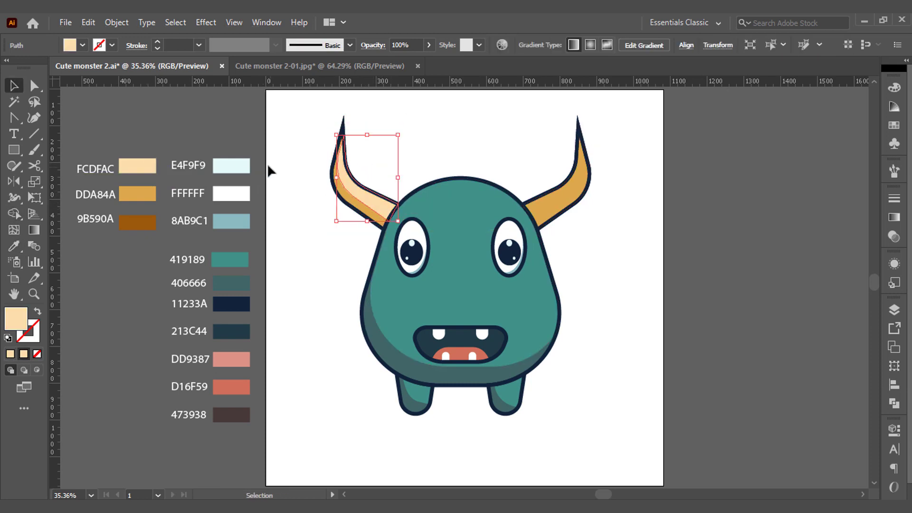
- Mirror a copy of the highlight vertically onto the right horn, and copy a spare horn above the head
alt+click(462, 172)
click(390, 210)
click(395, 349)
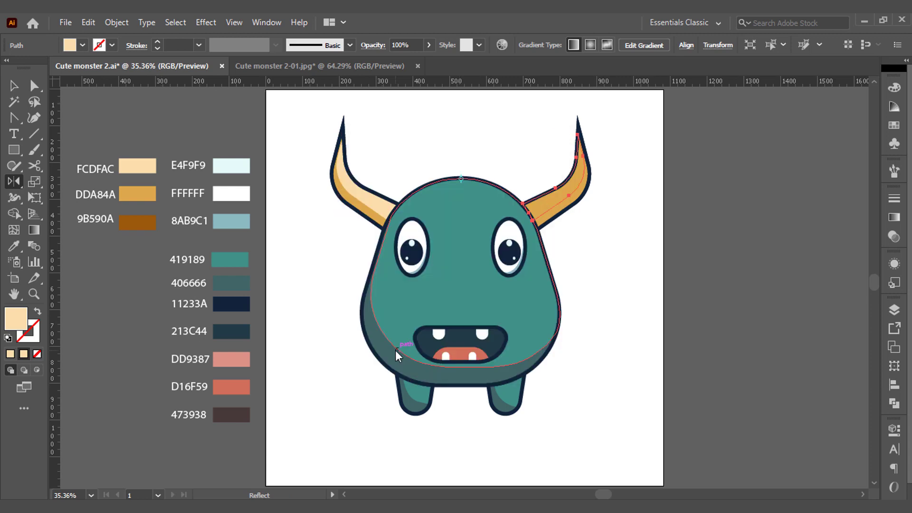
key(v)
click(398, 178)
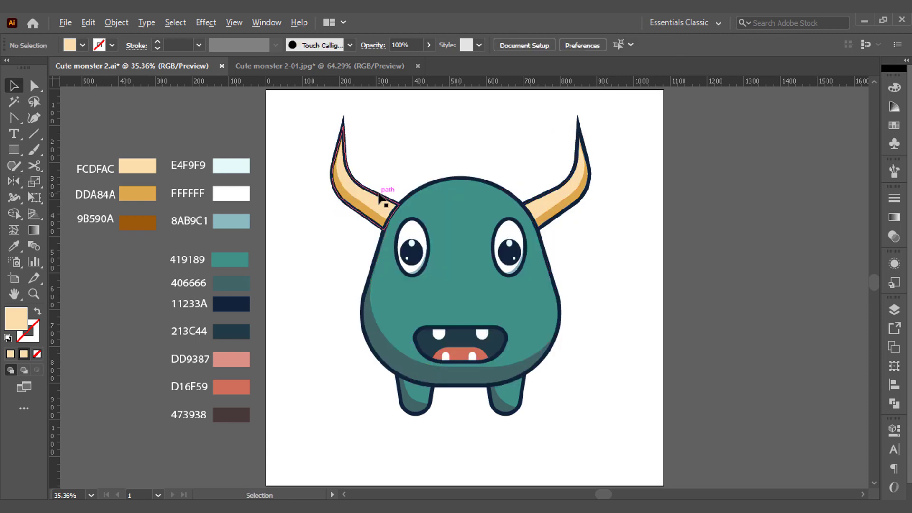
drag(383, 197, 471, 161)
key(ctrl+=)
- Draw a first curved brown 9B590A stroke stripe near the spare horn's tip
key(i)
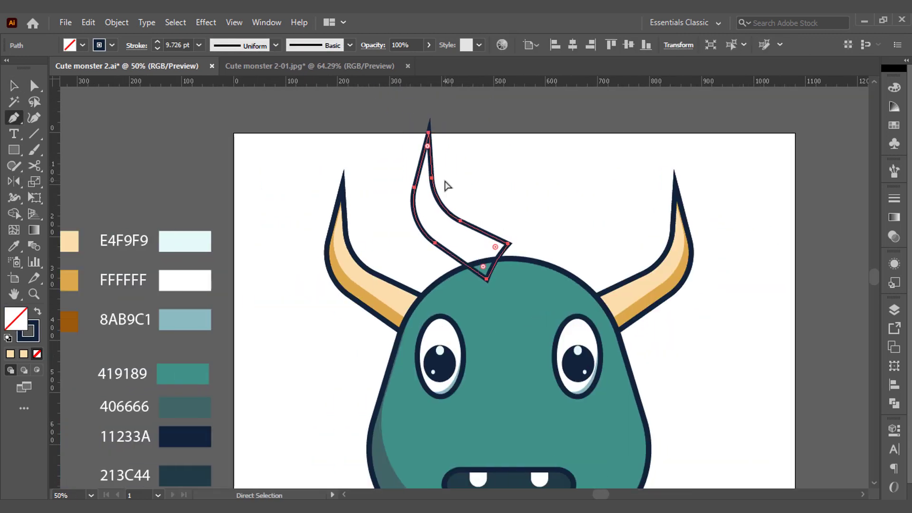
key(ctrl+shift+a)
click(71, 320)
key(p)
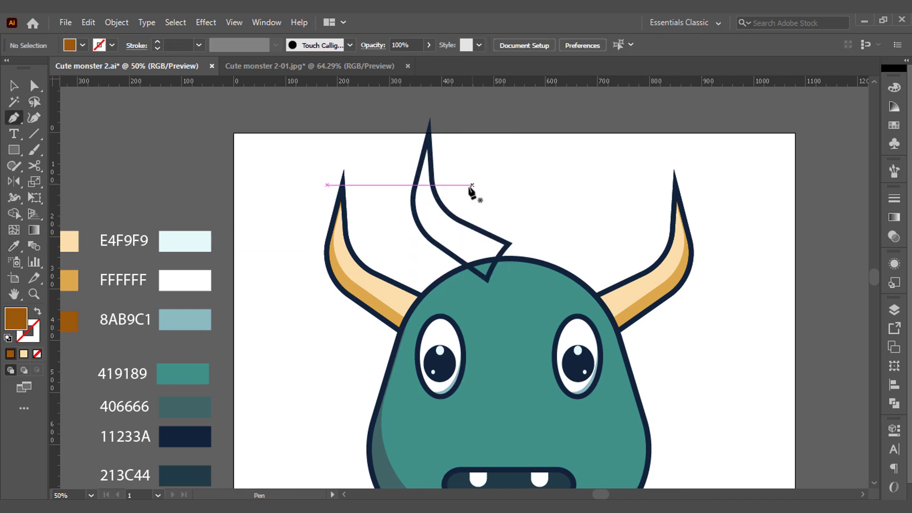
mouse_move(403, 153)
mouse_down()
mouse_move(458, 173)
mouse_move(457, 188)
mouse_move(478, 202)
mouse_move(471, 219)
mouse_up()
key(shift+x)
- Draw further curved brown stripes lower across the spare horn
ctrl+click(400, 190)
click(398, 190)
ctrl+click(404, 221)
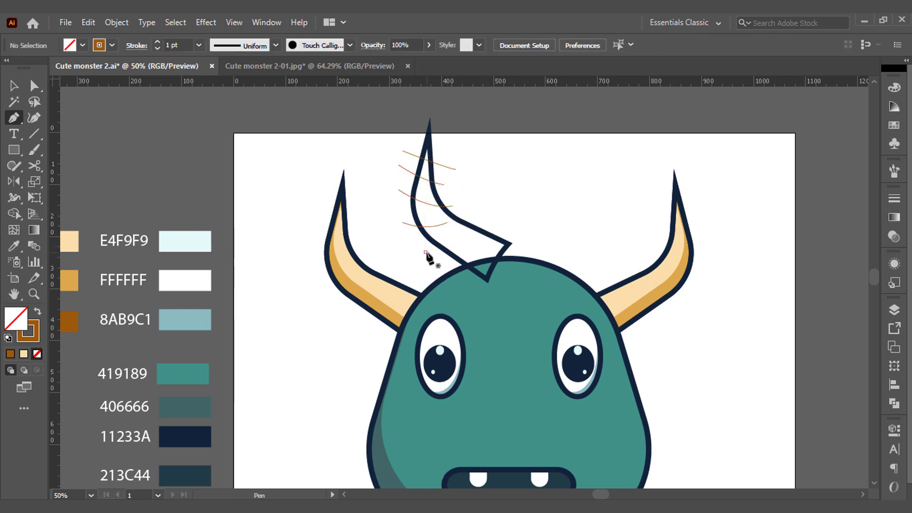
ctrl+click(428, 257)
drag(450, 253, 464, 248)
ctrl+click(477, 216)
- Thicken the brown stripes to 5 pt and nudge the fourth stripe lower
click(439, 167)
shift+click(429, 180)
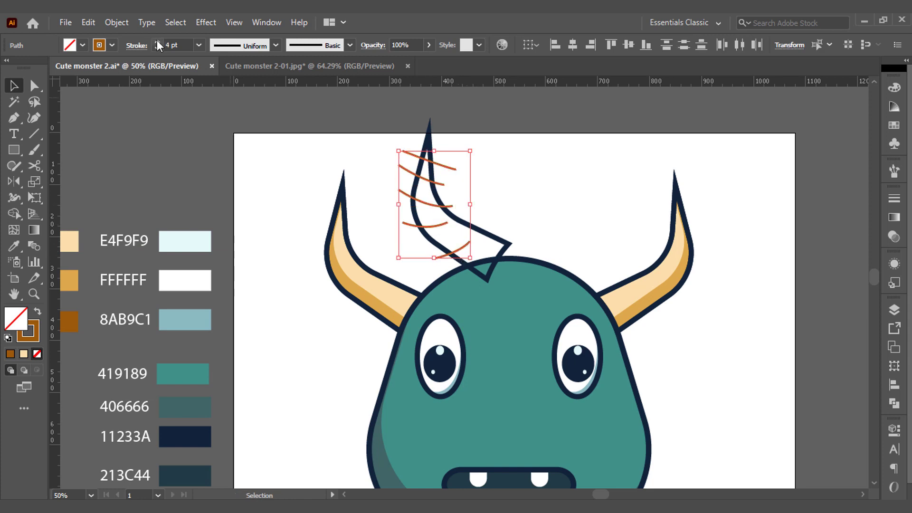
click(158, 43)
click(361, 177)
click(452, 208)
click(442, 227)
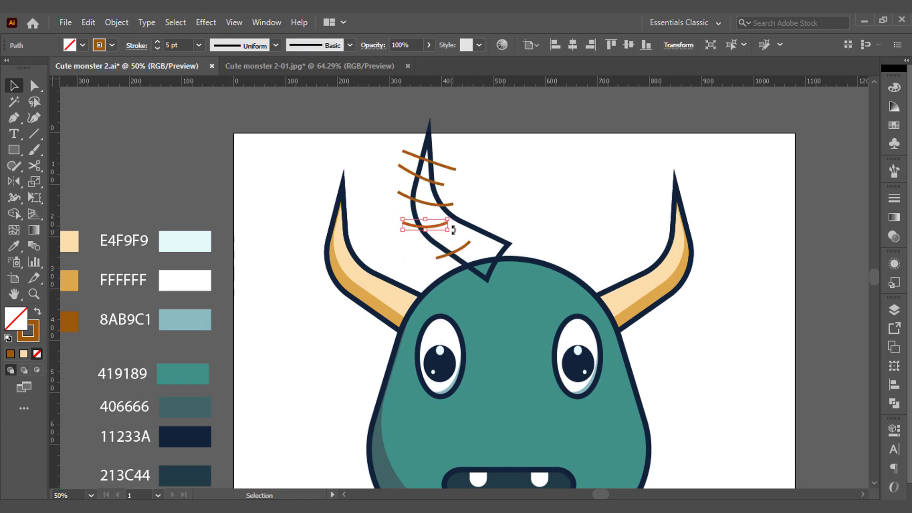
drag(438, 241, 440, 248)
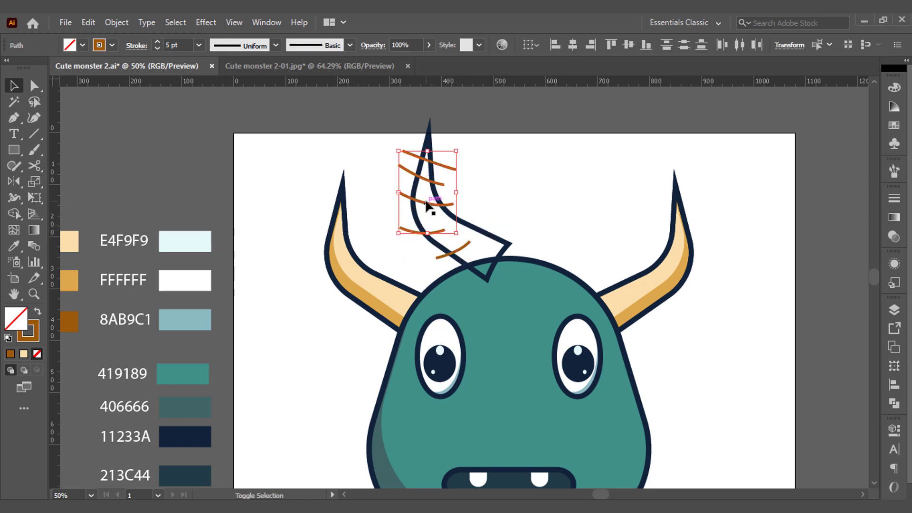
- Bring the horn outline to front, clip the stripes inside it, and place it on the left horn
click(499, 233)
right_click(499, 232)
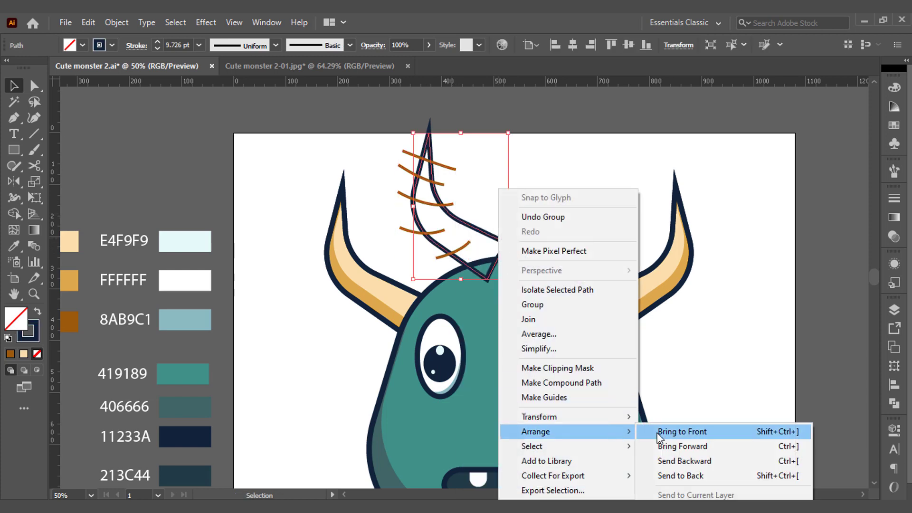
click(665, 430)
right_click(442, 234)
mouse_move(440, 264)
mouse_down()
mouse_move(400, 287)
mouse_move(403, 266)
mouse_up()
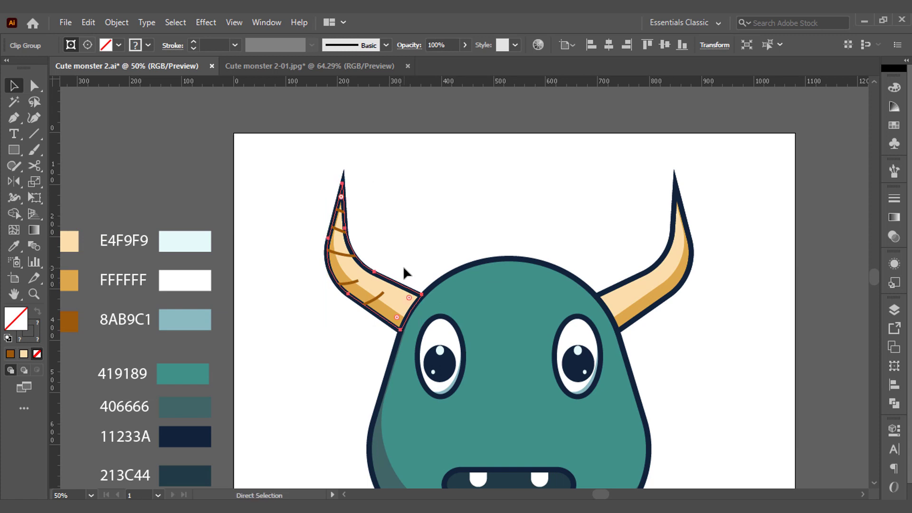
- Mirror a copy of the striped horn vertically onto the right horn
key(v)
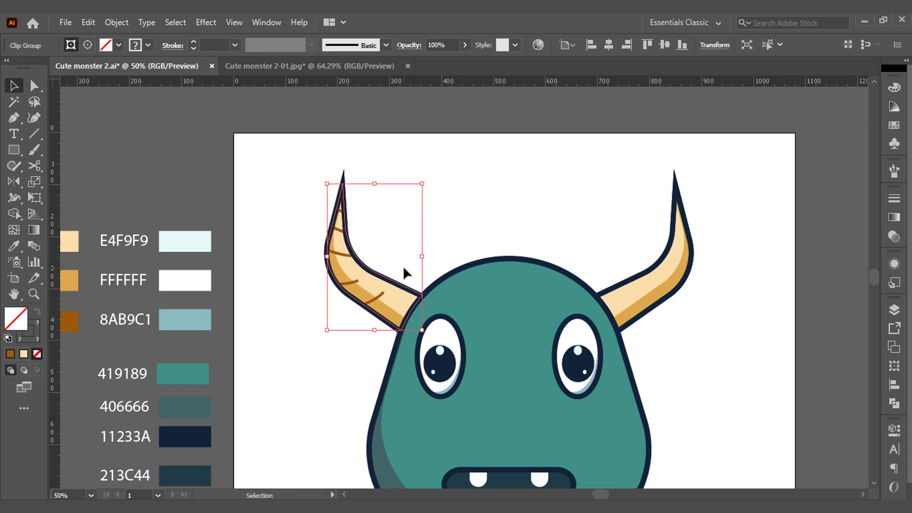
click(402, 267)
click(382, 297)
key(o)
alt+click(509, 258)
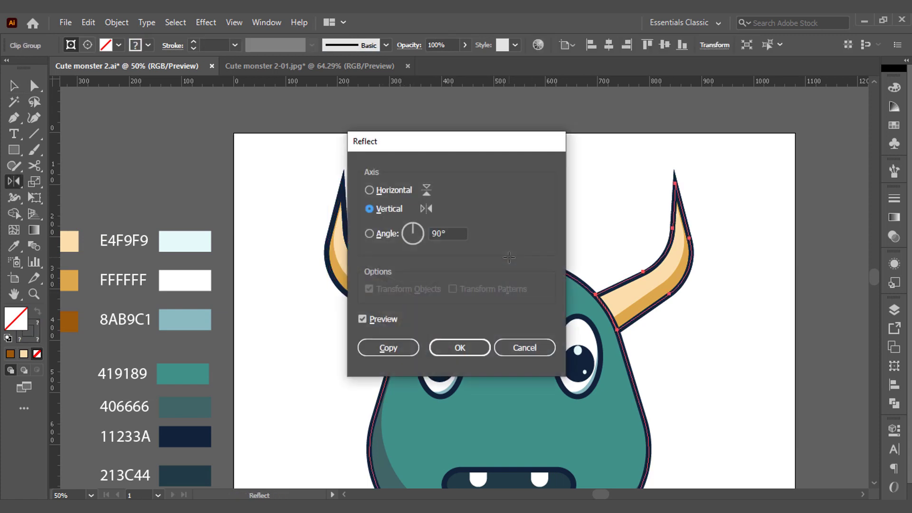
click(375, 347)
- Offset a copy of the body outline, cut it, and delete the unwanted pieces to leave shine strokes
click(428, 252)
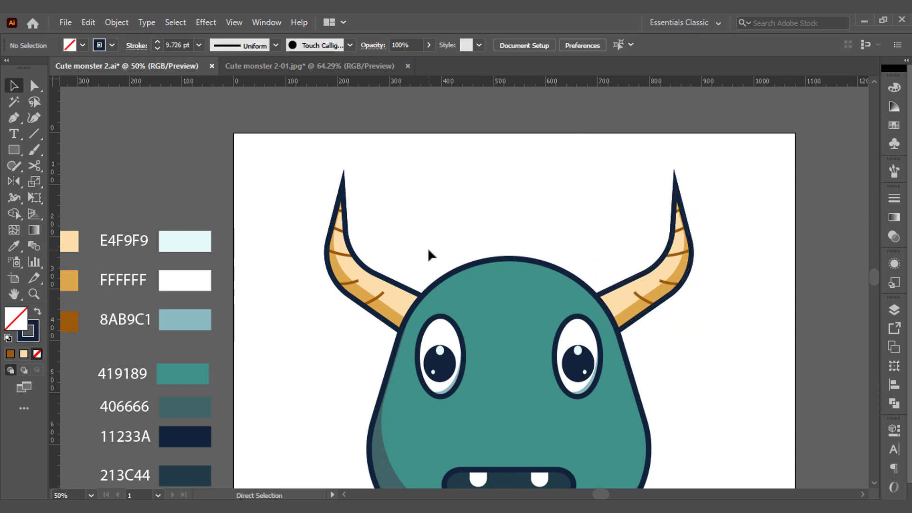
key(ctrl+0)
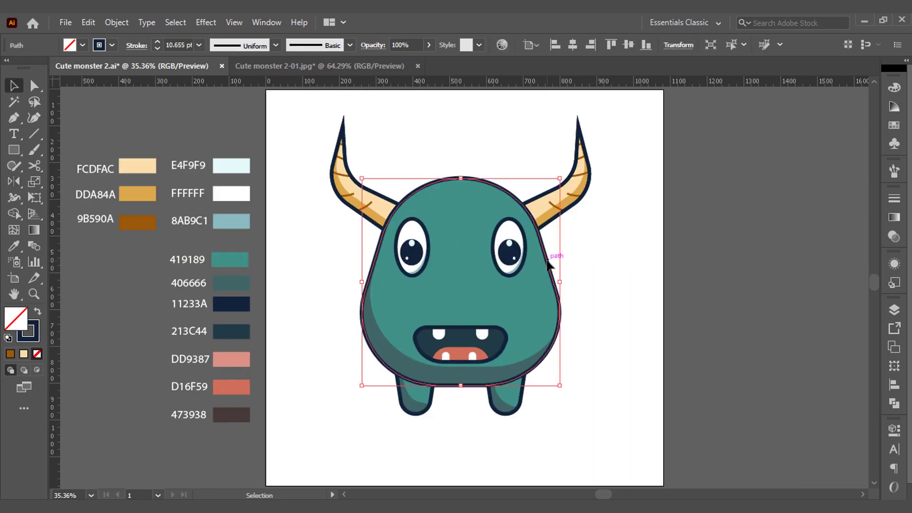
drag(549, 266, 545, 270)
key(c)
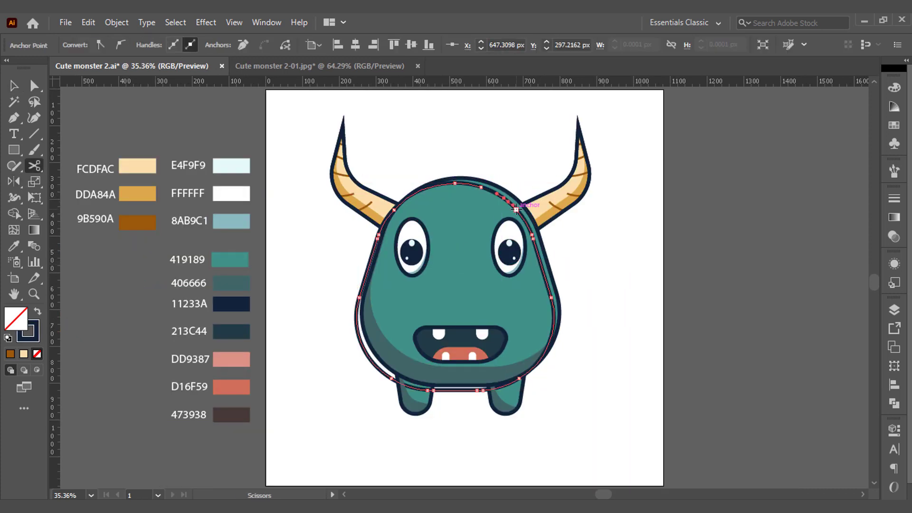
click(553, 306)
key(v)
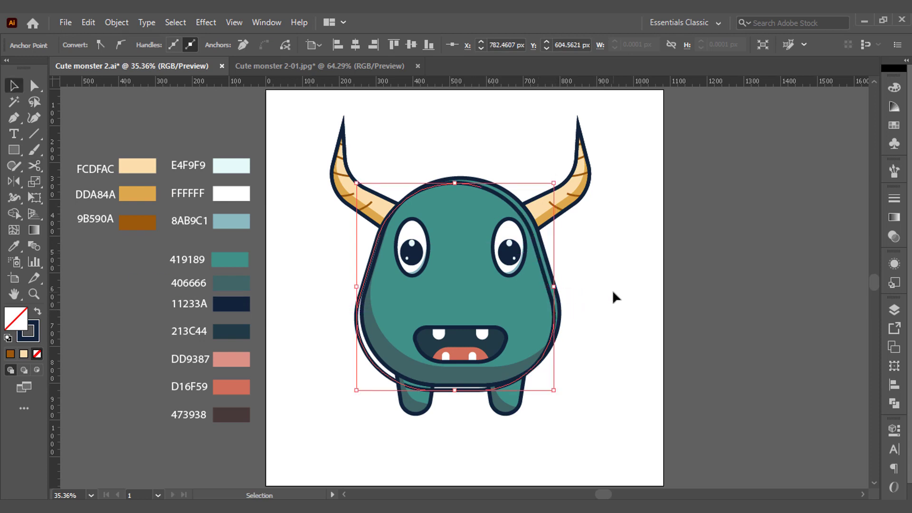
key(Delete)
click(521, 220)
key(Delete)
- Colour both shine strokes light E4F9F9 and set their weight to 10 pt
click(541, 266)
shift+click(490, 190)
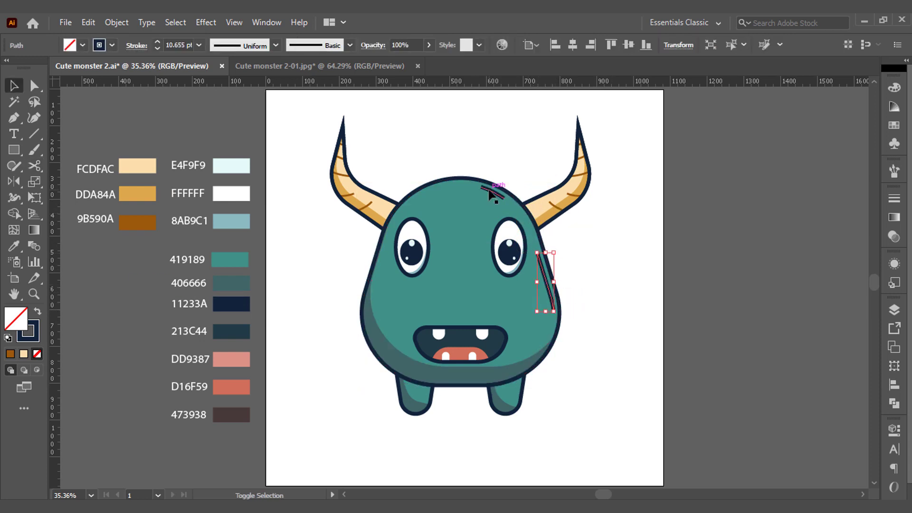
key(i)
shift+click(243, 161)
key(v)
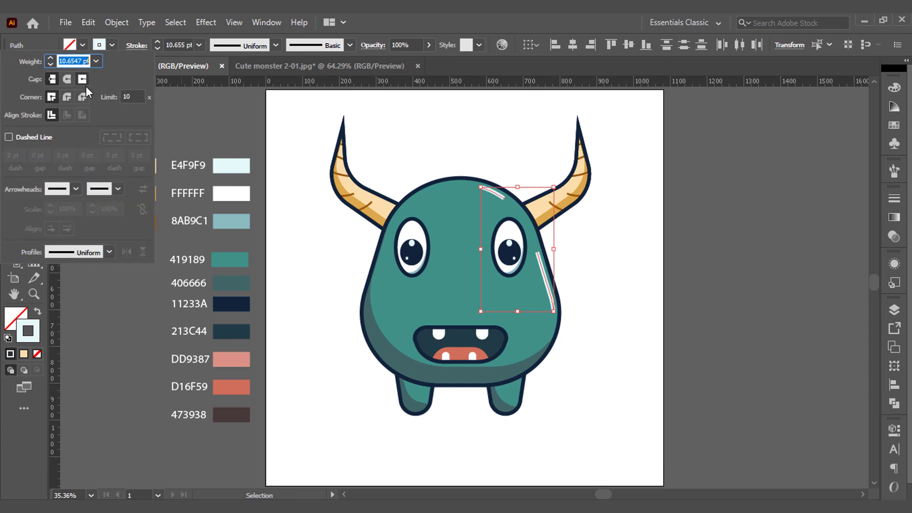
click(155, 49)
click(187, 122)
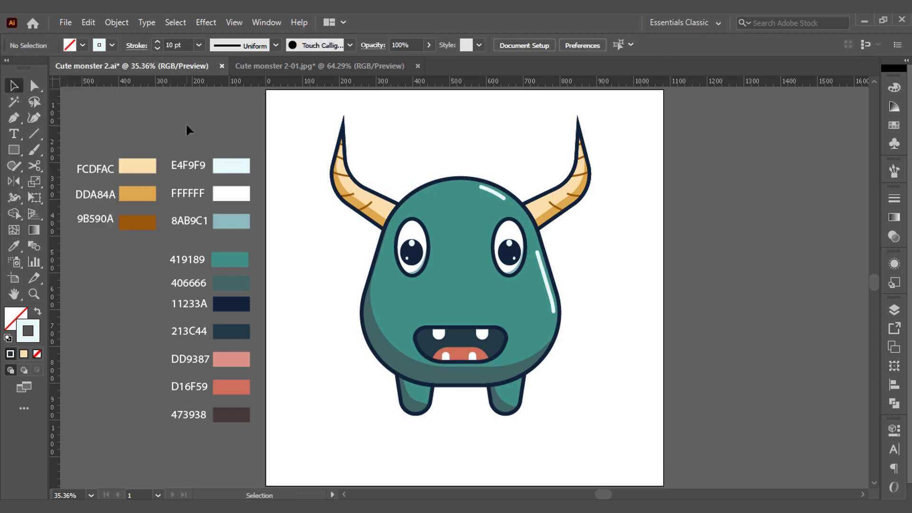
- Draw small solid light ellipse spots on the body, beside the mouth and on the forehead
key(l)
key(shift+x)
drag(532, 334, 535, 337)
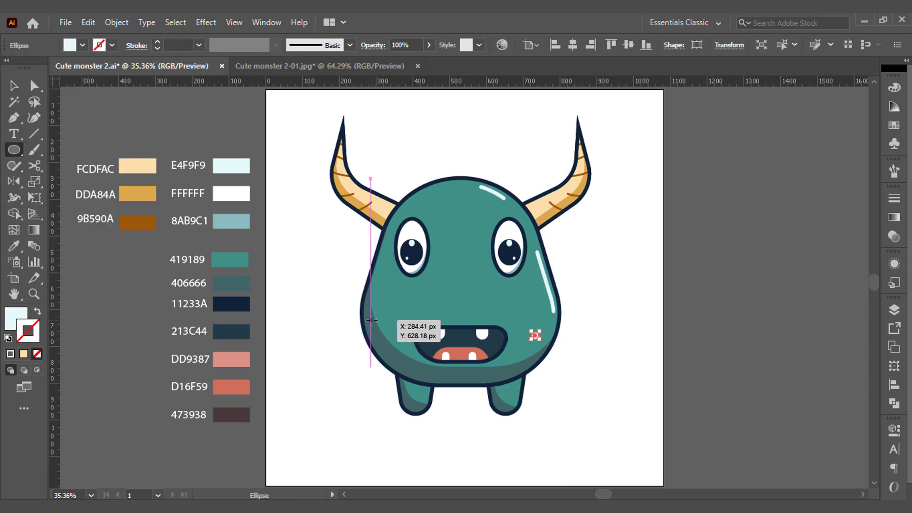
drag(372, 327, 382, 336)
scroll(415, 209, up, 2)
mouse_move(416, 208)
mouse_down()
mouse_move(407, 188)
mouse_move(430, 188)
mouse_move(430, 224)
mouse_up()
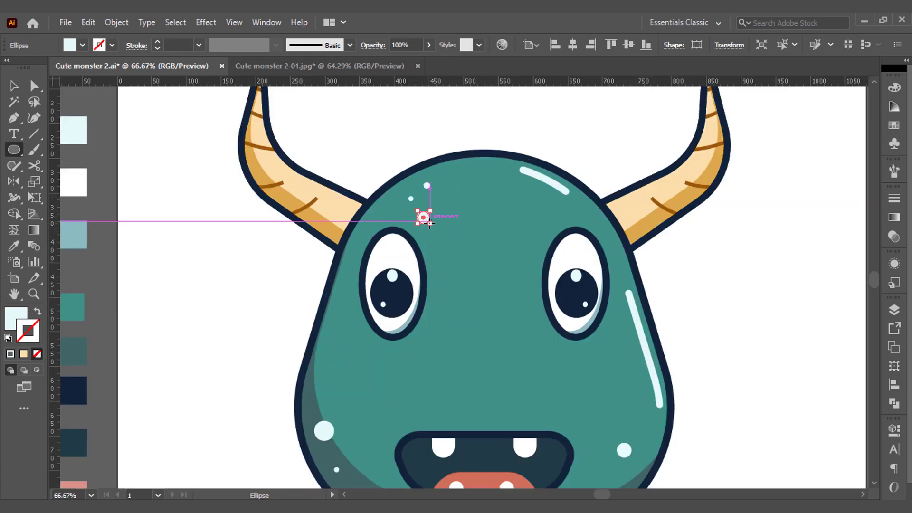
ctrl+click(413, 138)
- Add more light spots on the lower body and legs, then start a background rectangle
scroll(419, 204, down, 2)
scroll(420, 201, down, 3)
scroll(380, 309, up, 1)
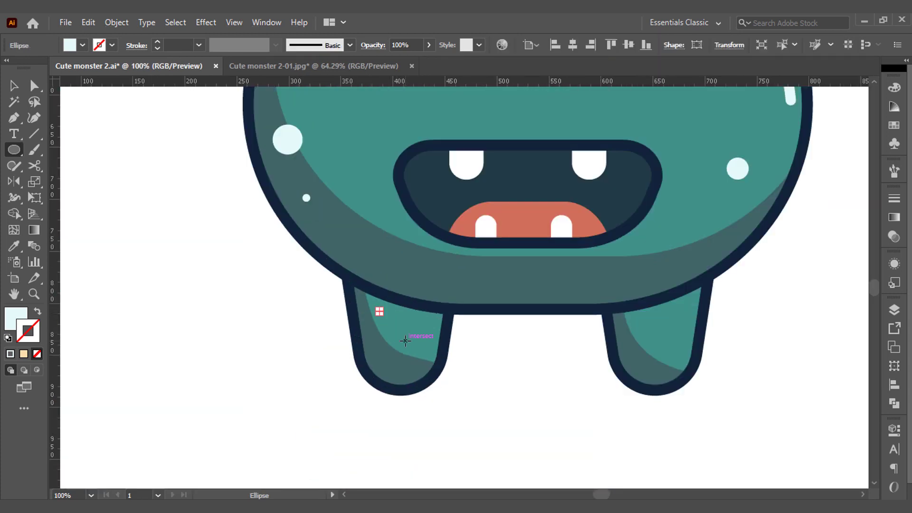
drag(405, 341, 422, 357)
drag(648, 339, 658, 350)
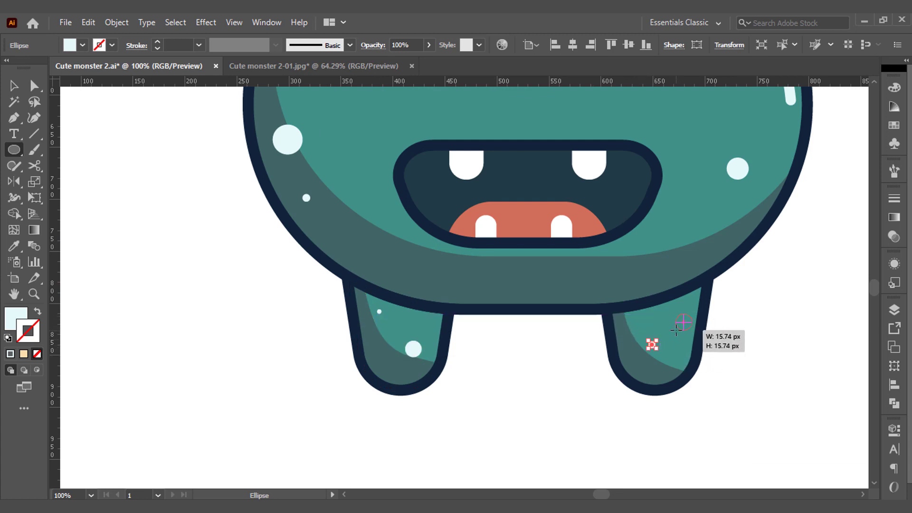
key(ctrl+shift+a)
key(ctrl+0)
key(m)
click(595, 379)
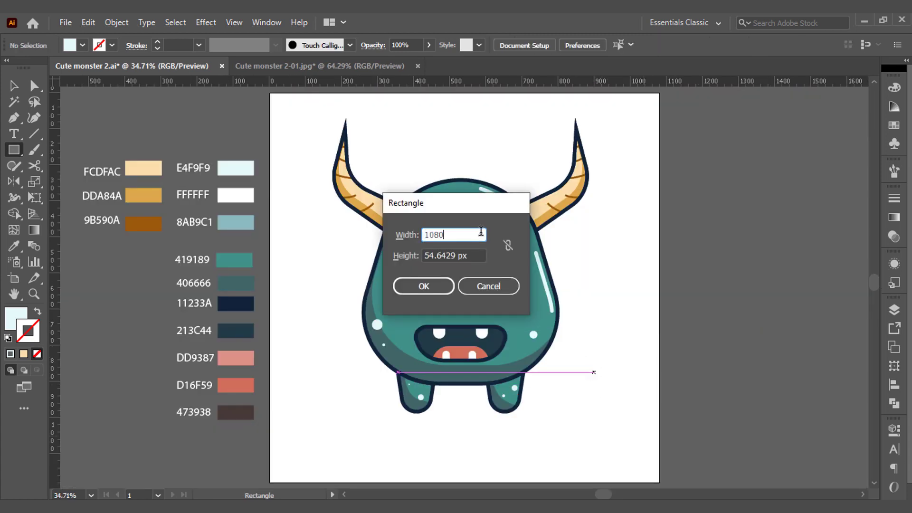
- Make a 1080 px coral D16F59 background rectangle centred on the artboard
key(Tab)
text(80)
key(Return)
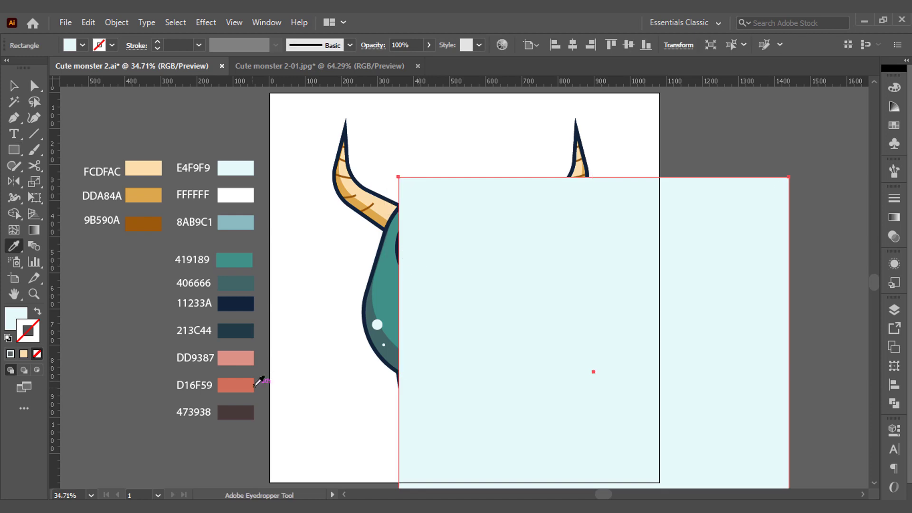
key(i)
click(247, 385)
key(v)
click(572, 45)
click(628, 45)
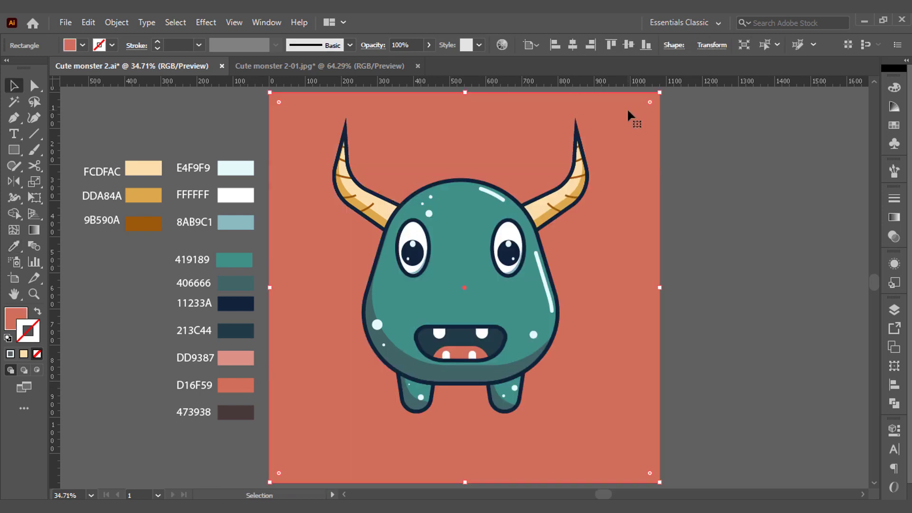
- Draw a large pink DD9387 circle behind the monster and shift it slightly lower
key(l)
drag(355, 153, 542, 395)
key(i)
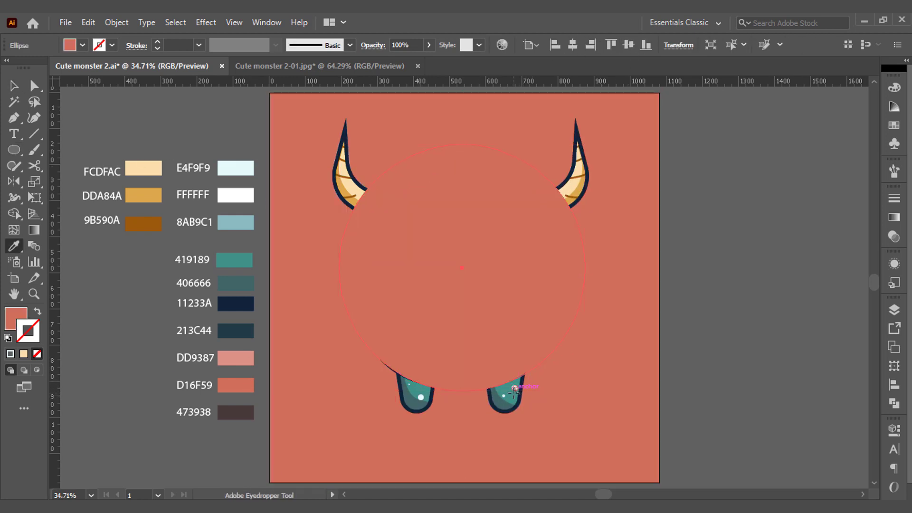
click(247, 356)
key(ctrl+bracketleft)
key(v)
drag(442, 181, 442, 190)
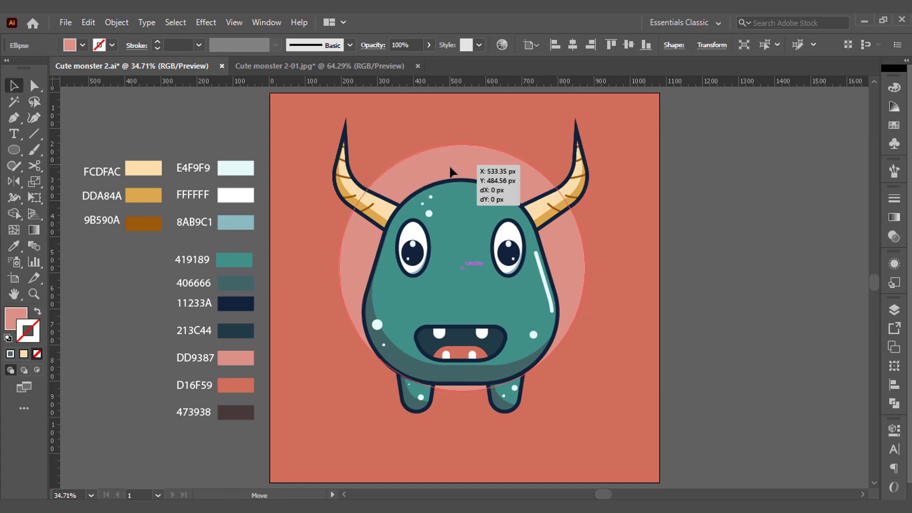
- Pick navy 11233A as the colour for the next shape
key(ctrl+shift+a)
key(i)
click(477, 293)
scroll(476, 294, up, 2)
- Draw a small tilted navy nostril ellipse above the mouth
key(l)
scroll(475, 300, up, 2)
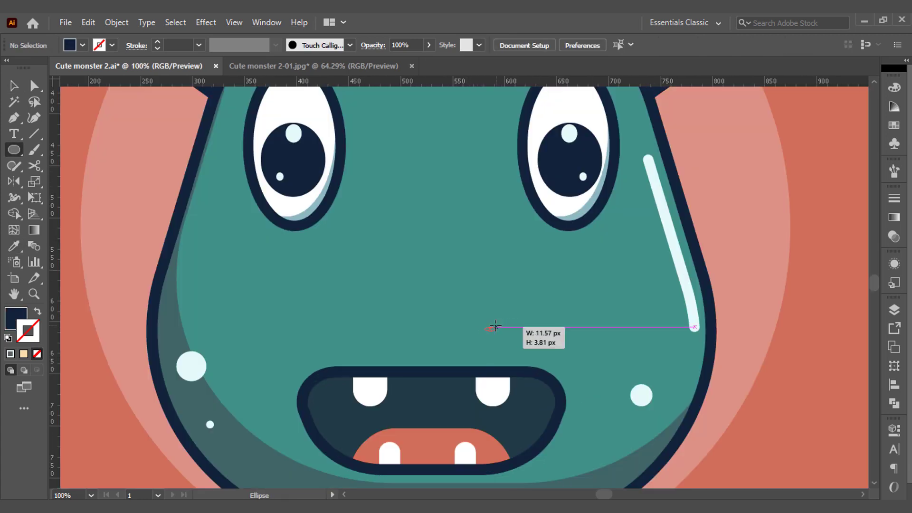
mouse_move(490, 324)
mouse_down()
mouse_move(511, 328)
mouse_move(508, 306)
mouse_up()
key(v)
scroll(518, 341, up, 2)
key(ctrl+0)
- Mirror a copy of the nostril vertically and move it to the right
key(o)
key(Return)
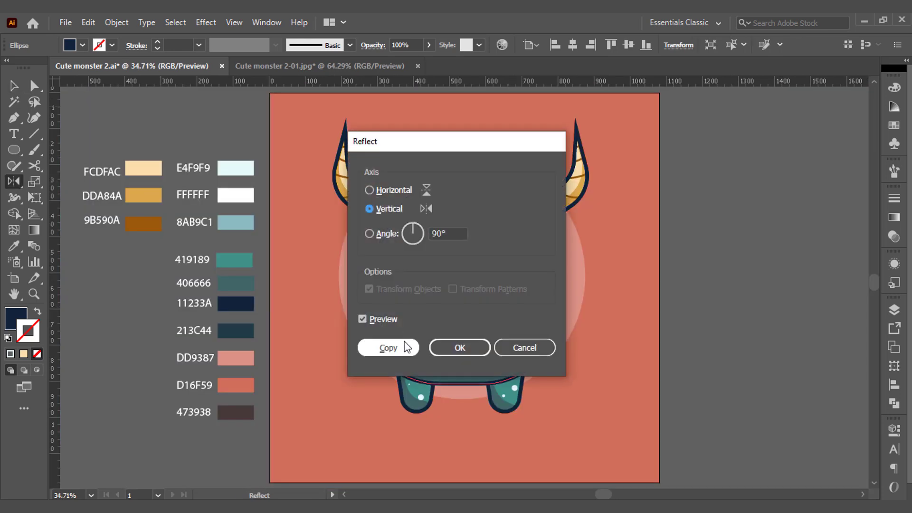
click(407, 347)
key(v)
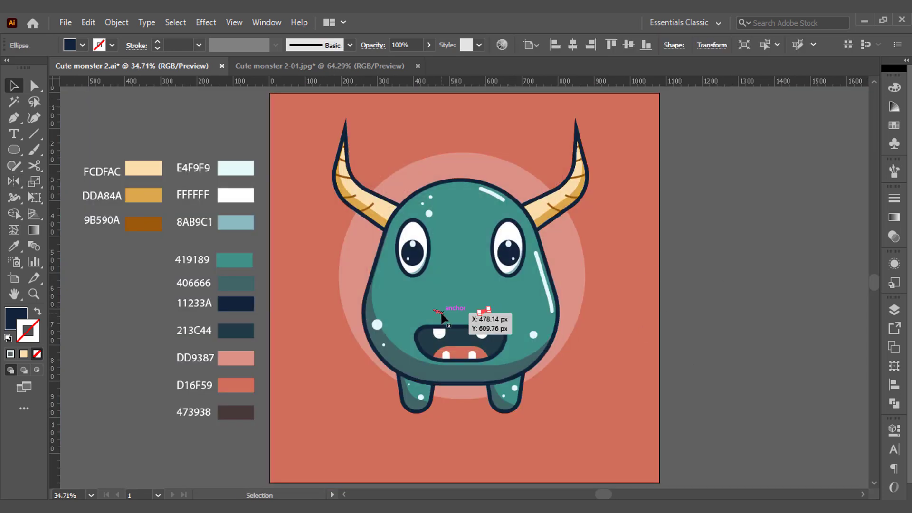
scroll(441, 317, up, 3)
scroll(427, 306, up, 2)
drag(451, 312, 482, 313)
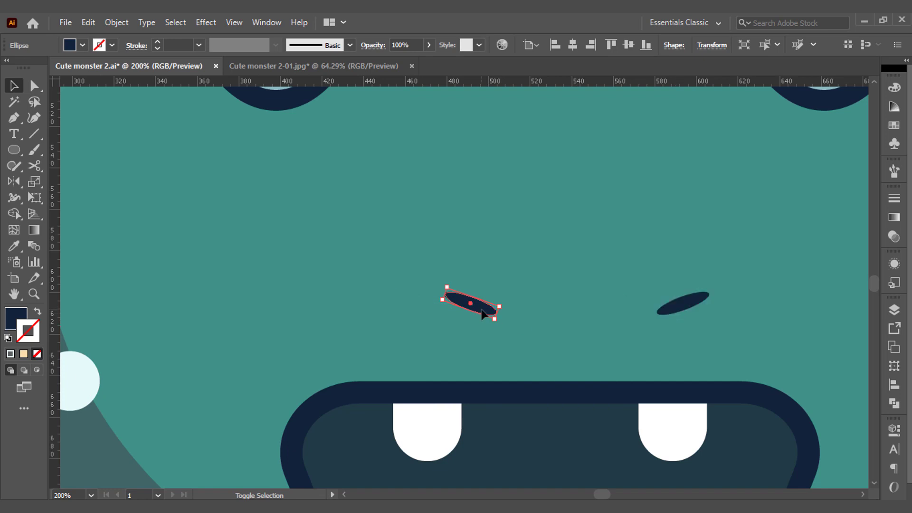
- Centre both nostrils horizontally on the artboard and group them
drag(672, 309, 635, 309)
shift+click(470, 304)
key(ctrl+g)
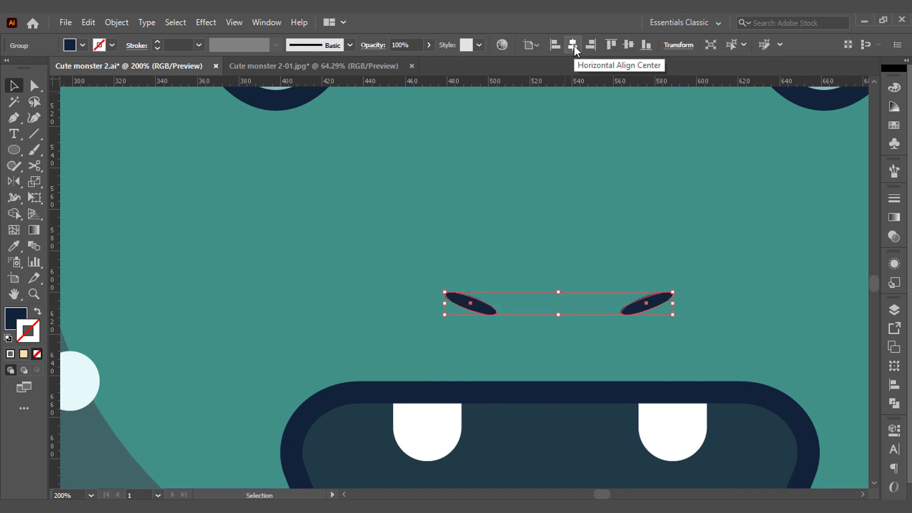
key(ctrl+0)
click(654, 247)
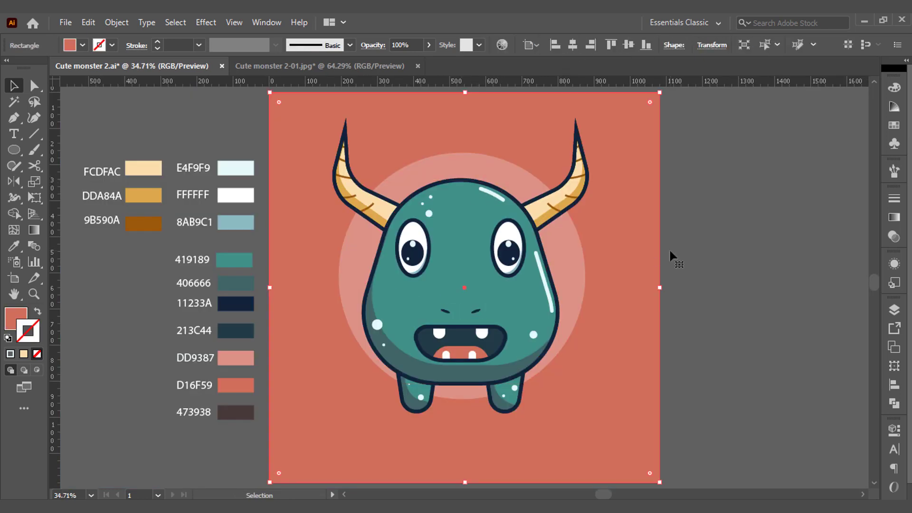
- Draw a flat oval shadow under the monster coloured dark 473938
key(l)
mouse_move(486, 434)
mouse_down()
mouse_move(495, 444)
mouse_move(552, 440)
mouse_up()
key(i)
click(235, 412)
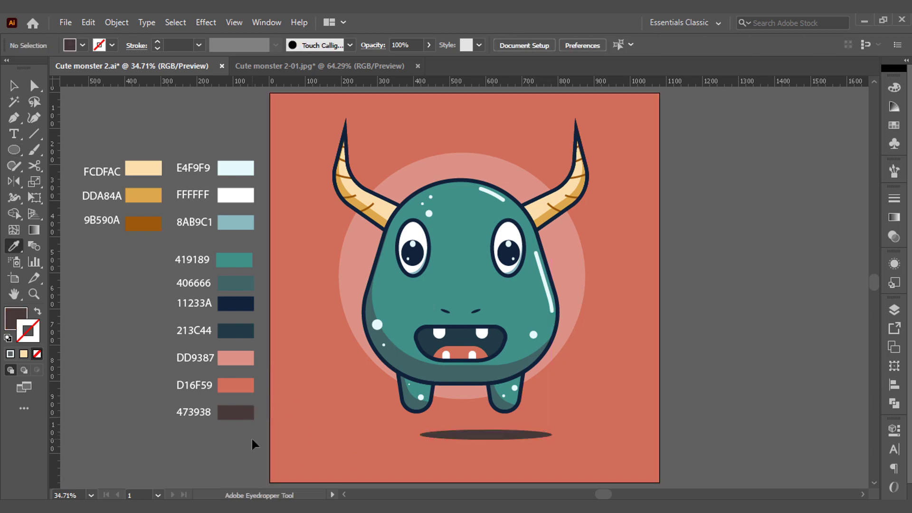
- Offset a copy of the left eye outline down-right as its shadow
key(v)
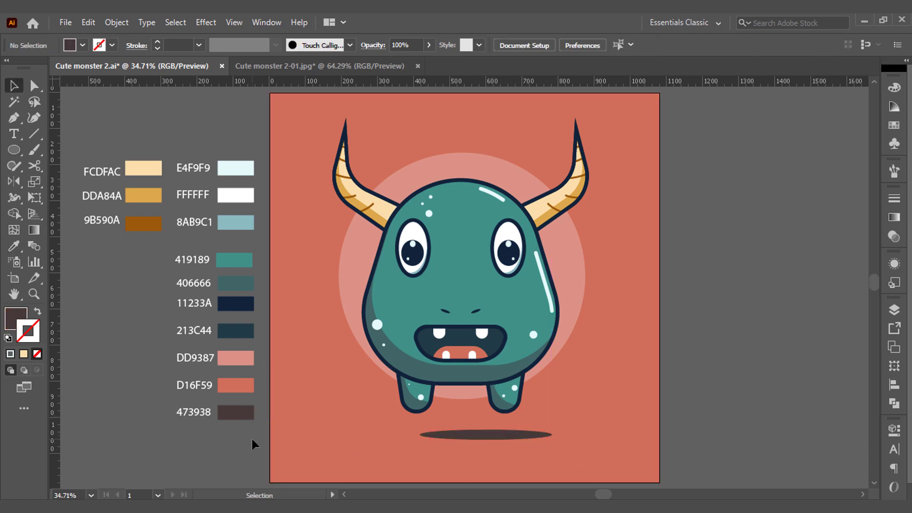
alt+scroll(429, 264, up, 4)
click(407, 278)
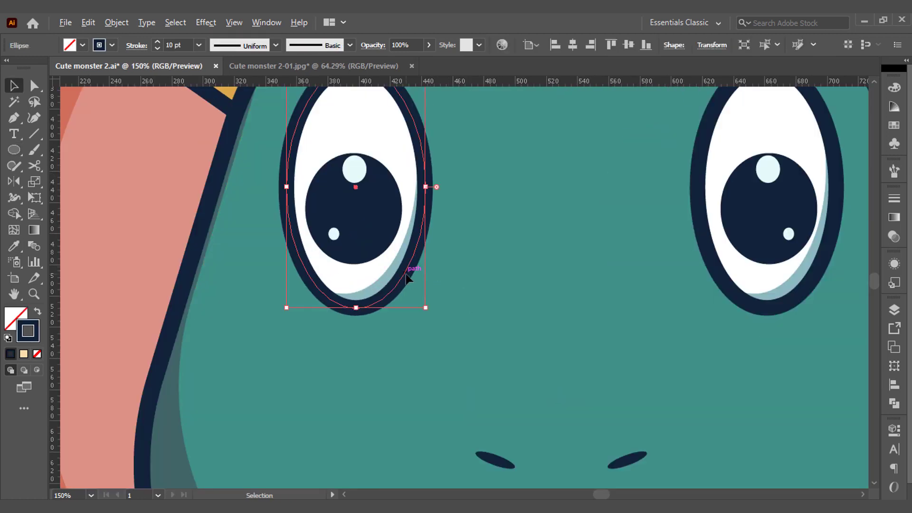
drag(396, 279, 401, 284)
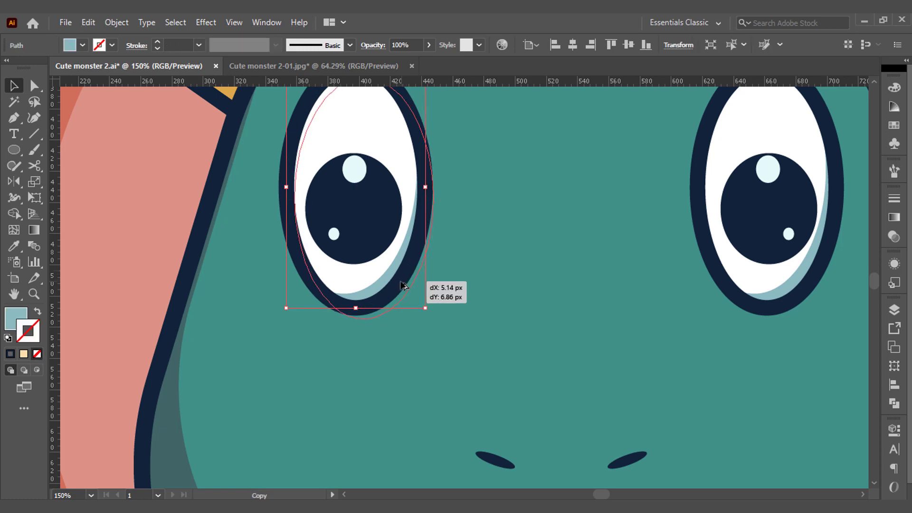
alt+scroll(401, 284, down, 3)
- Colour the eye shadow dark teal 406666, enlarge it slightly, and copy it to the right eye
key(i)
alt+scroll(401, 284, down, 3)
click(420, 364)
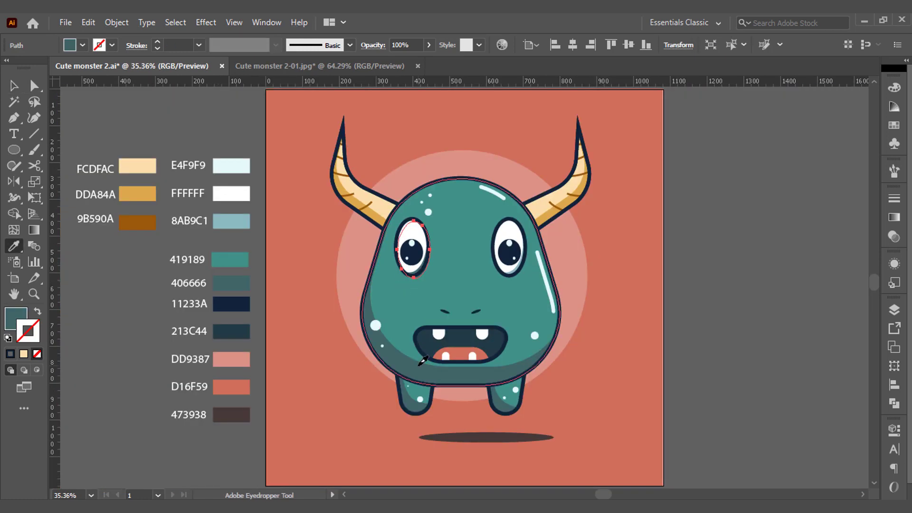
alt+scroll(432, 284, up, 3)
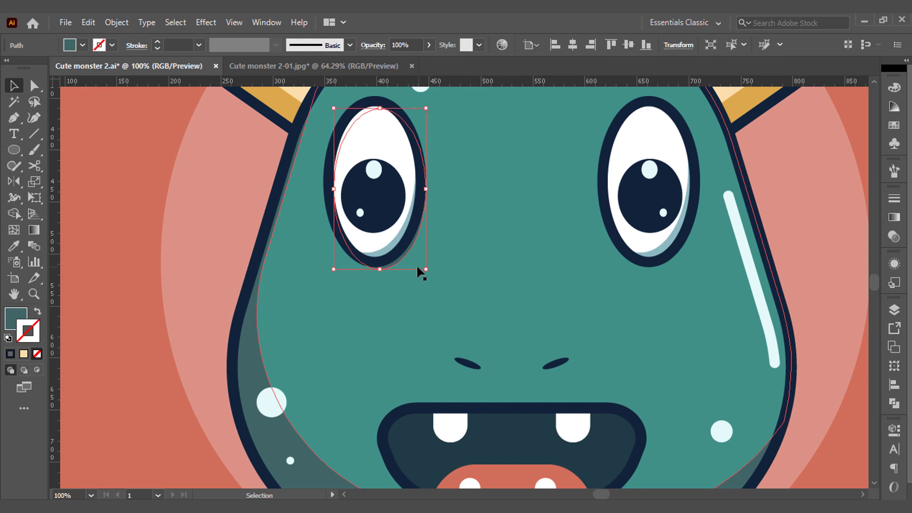
drag(426, 269, 431, 273)
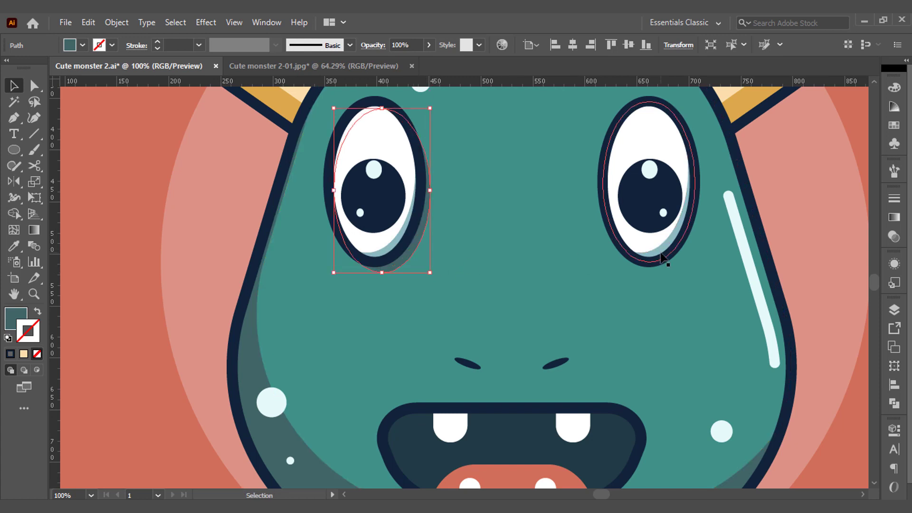
drag(421, 254, 690, 254)
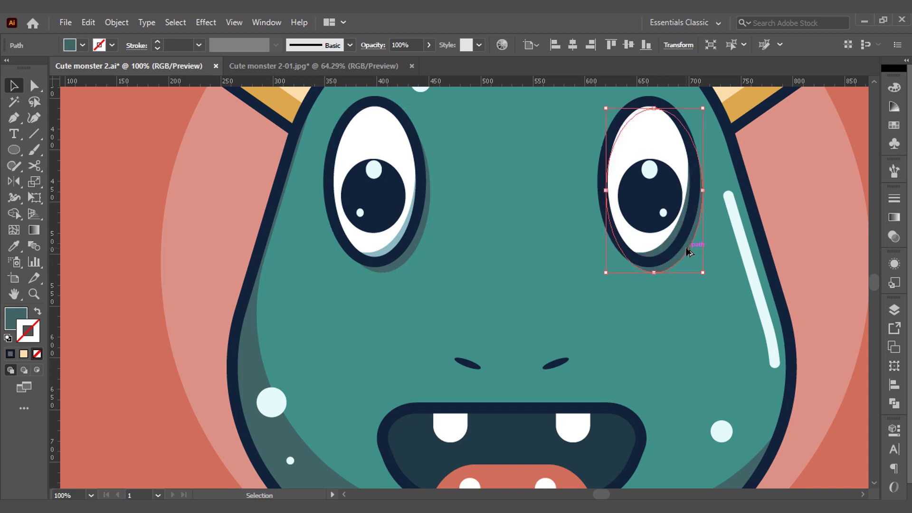
- Draw a small square right of the monster to shape into a sparkle star
key(ctrl+shift+a)
key(ctrl+0)
key(m)
mouse_move(603, 231)
mouse_down()
mouse_move(633, 259)
mouse_move(620, 403)
mouse_move(611, 395)
mouse_move(345, 388)
mouse_move(319, 282)
mouse_up()
scroll(614, 245, up, 3)
key(ctrl+0)
- Sample white (FFFFFF) onto the sparkle star with the Eyedropper
key(i)
click(231, 187)
key(v)
- Shrink the large right sparkle star and raise it beside the monster's right horn
click(620, 244)
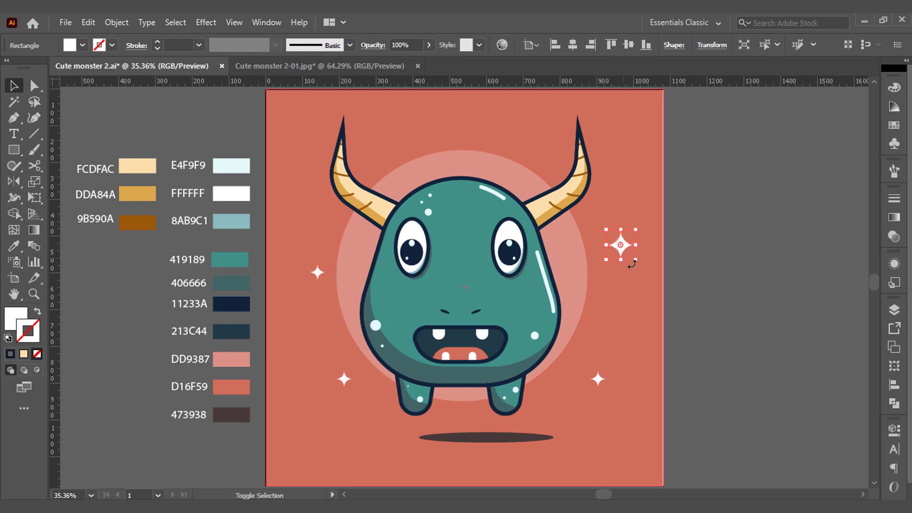
drag(632, 264, 622, 216)
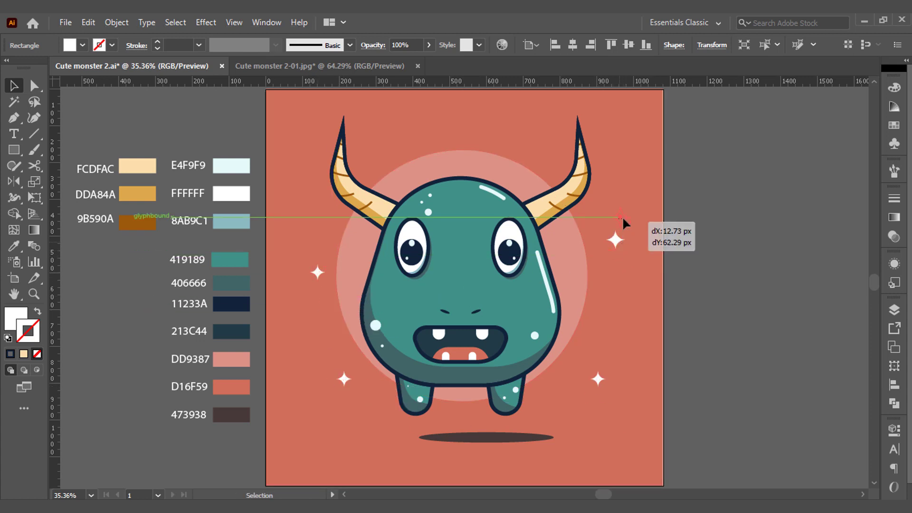
click(729, 228)
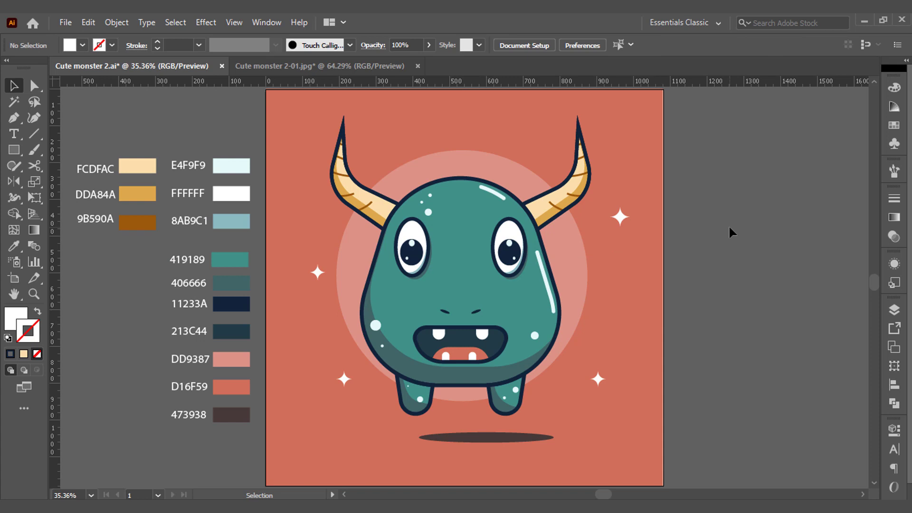